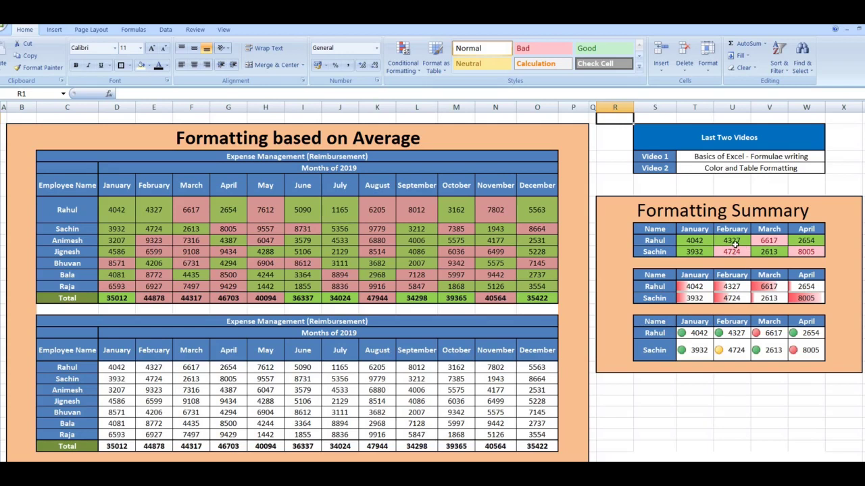
Step: Inspect the data bar example values T12:W13, comparing 8005 with 2613
click(718, 286)
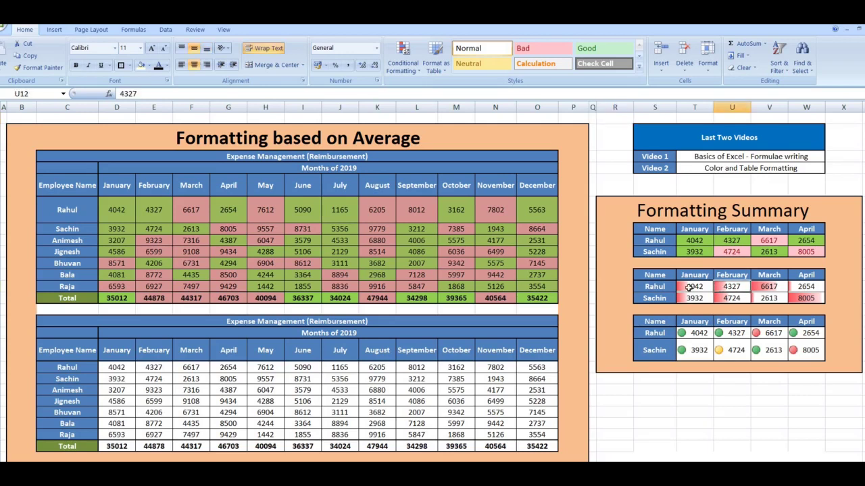
right_click(727, 291)
drag(689, 287, 801, 292)
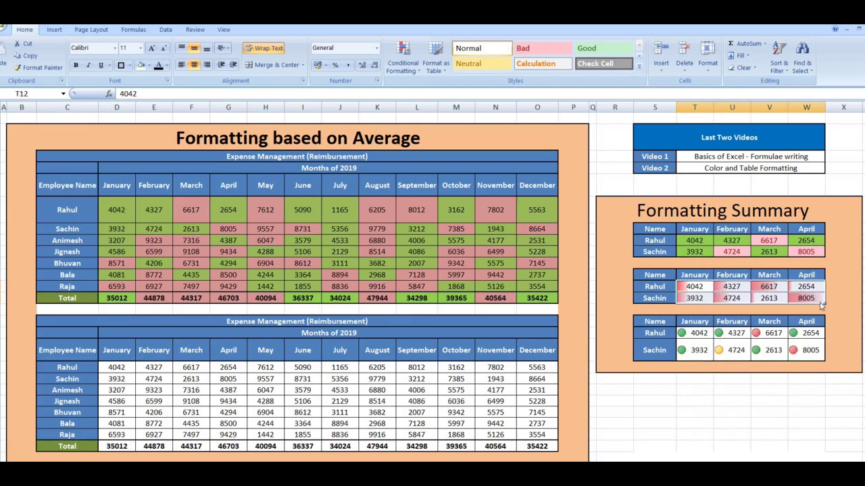
click(819, 298)
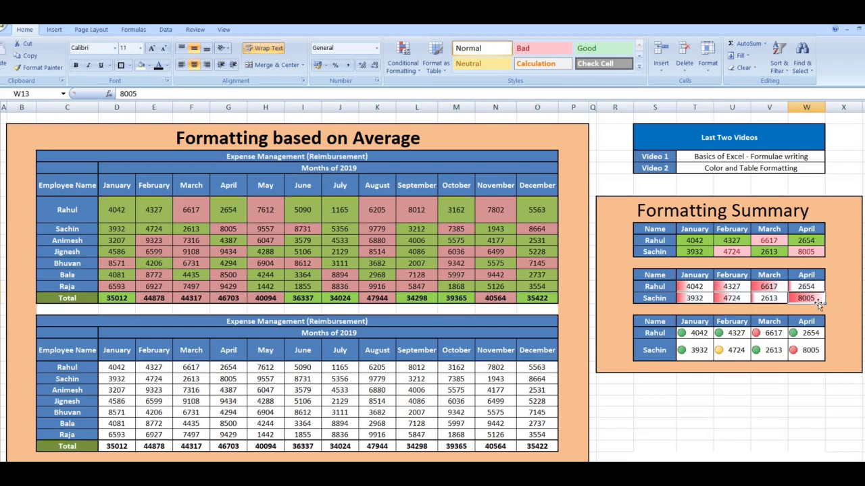
key(Left)
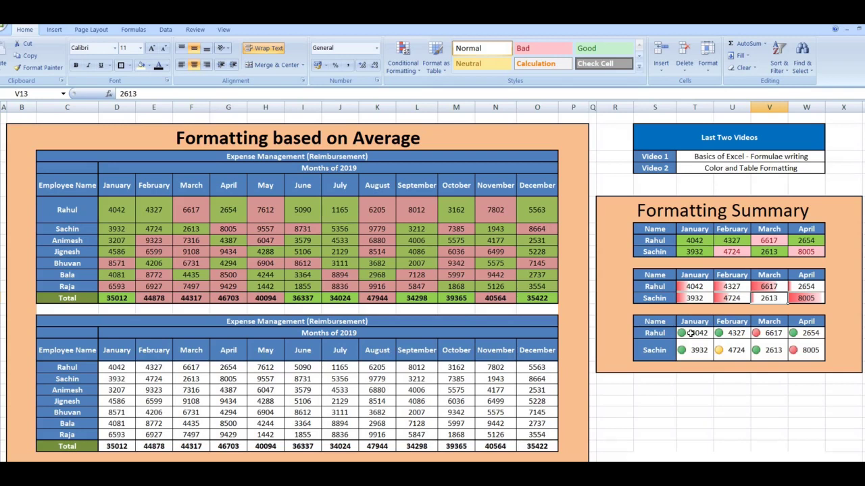
Step: Inspect the icon set example values 6617, 8005, 4327, 3932 and 4724, then the 'Formatting based on Average' title
click(773, 331)
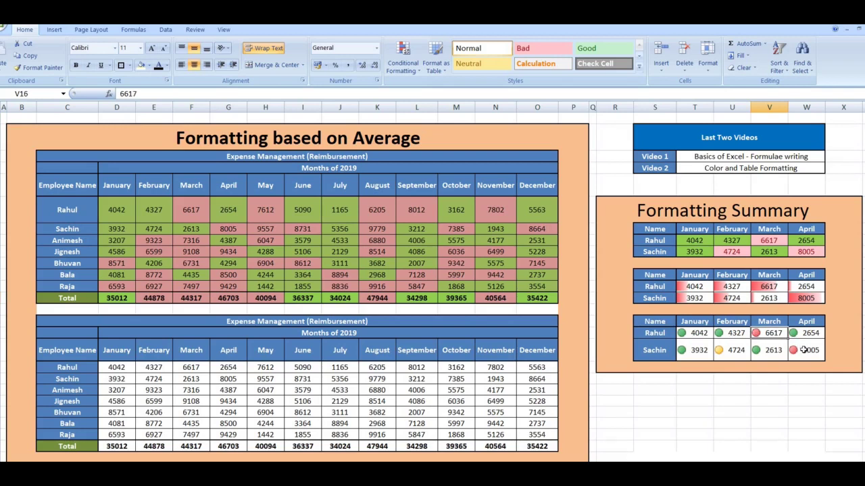
click(804, 350)
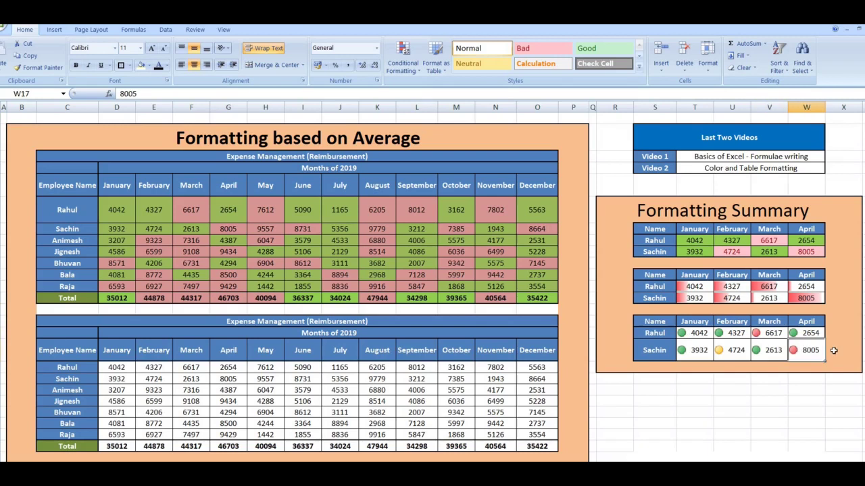
click(734, 333)
click(684, 350)
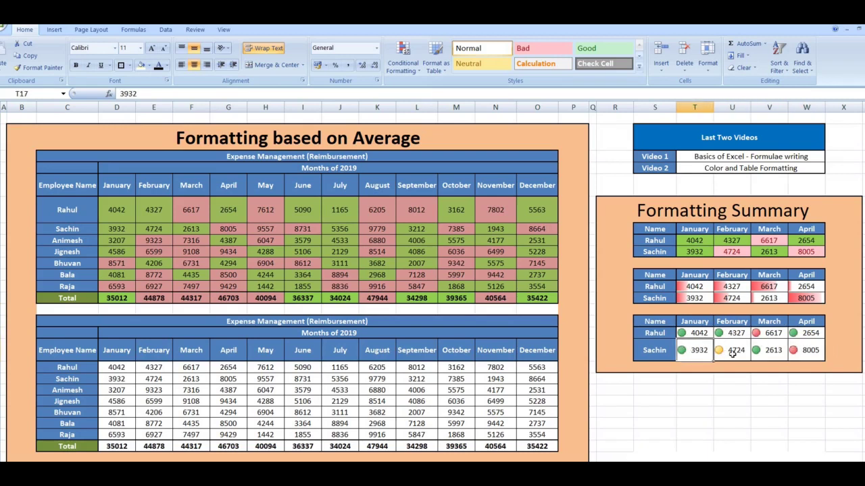
click(735, 353)
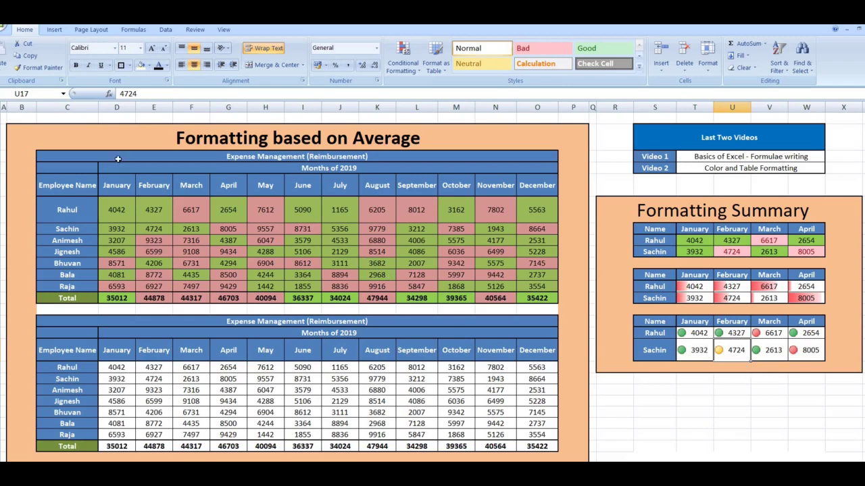
click(91, 138)
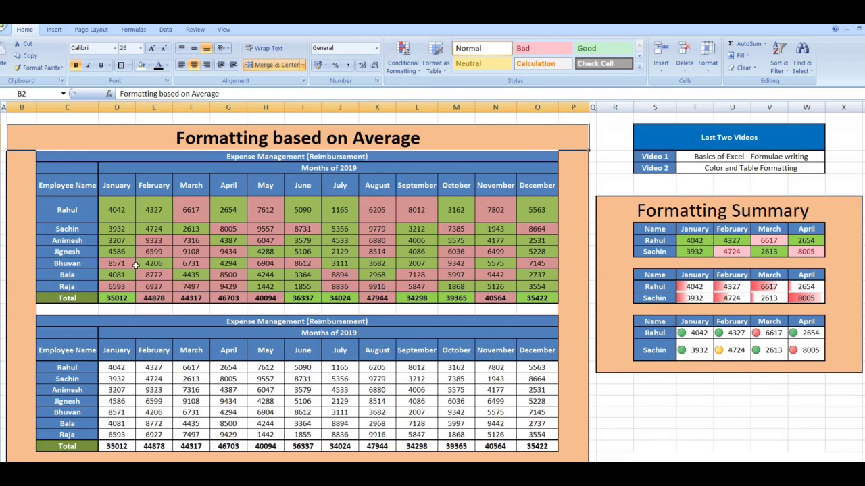
Step: Select the lower table's monthly values D18:O24
mouse_move(184, 253)
mouse_move(214, 248)
mouse_move(145, 210)
mouse_move(269, 299)
mouse_move(118, 365)
drag(116, 367, 493, 434)
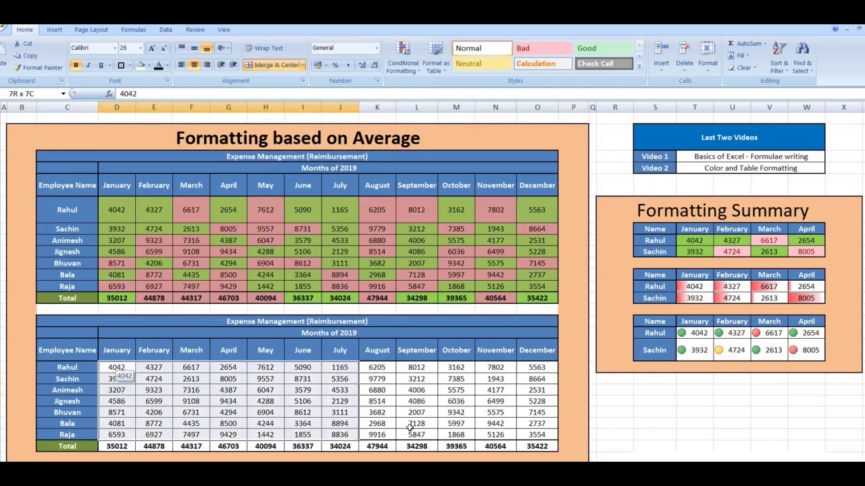
drag(493, 434, 541, 436)
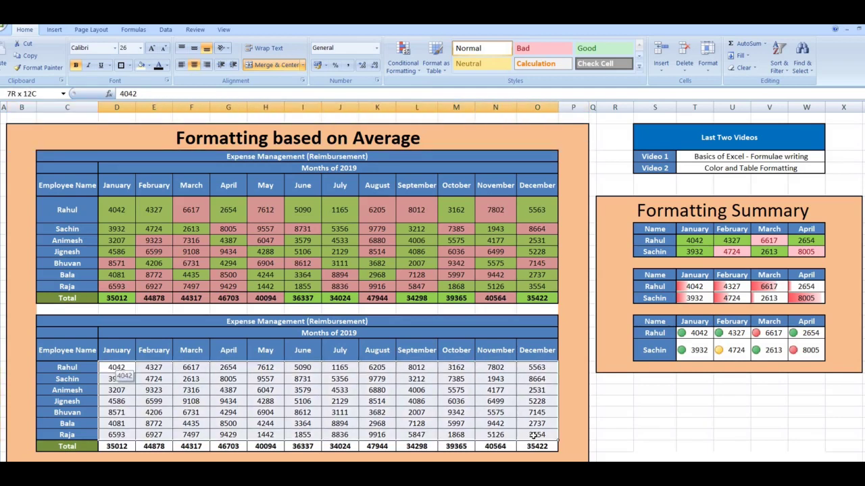
Step: Add an above-average rule that fills those values light red
click(412, 71)
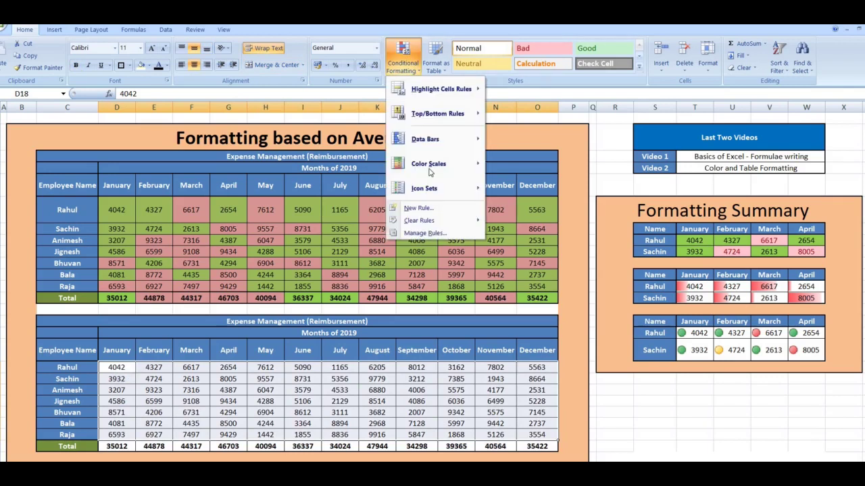
click(419, 208)
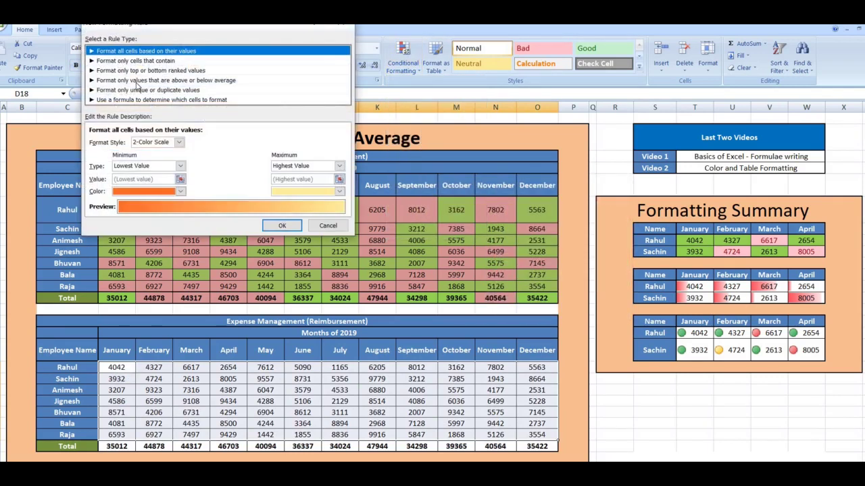
click(160, 81)
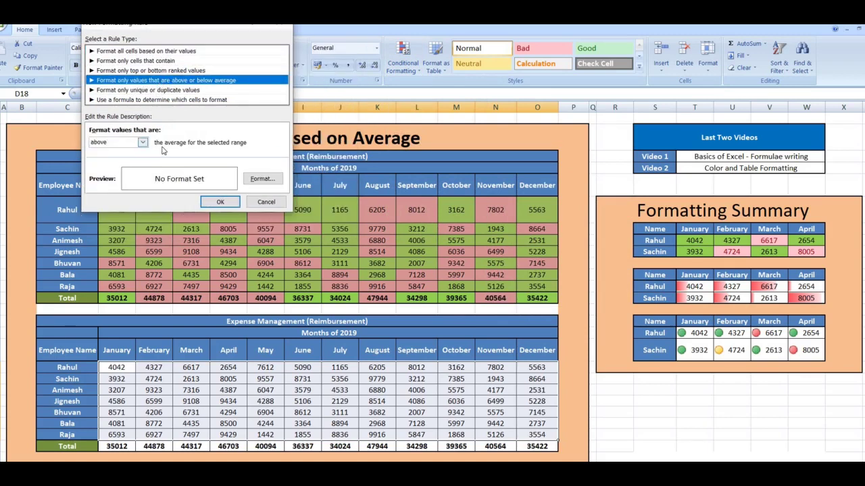
click(256, 181)
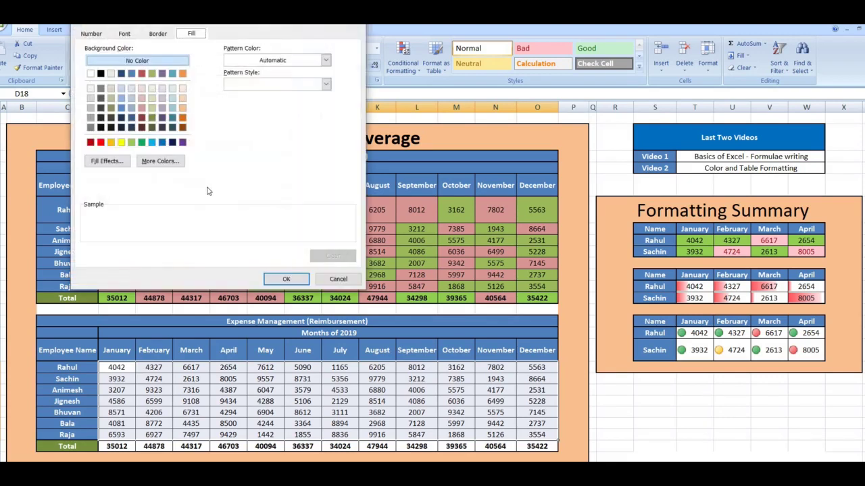
click(142, 108)
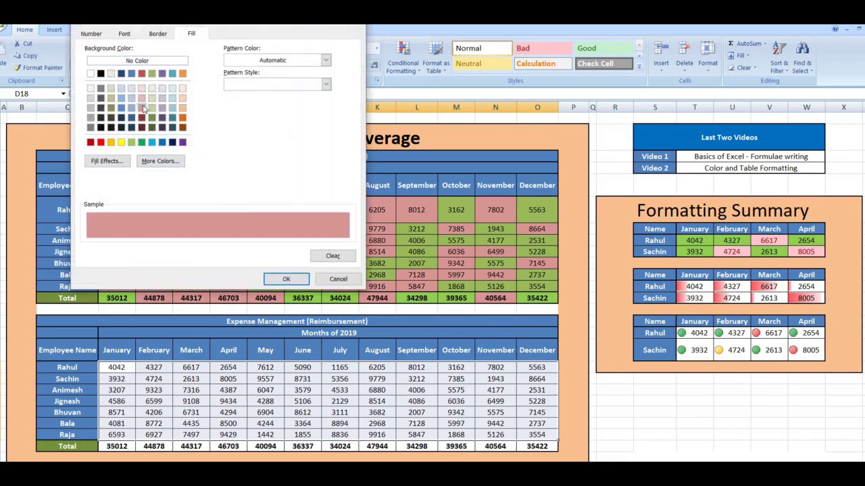
click(288, 280)
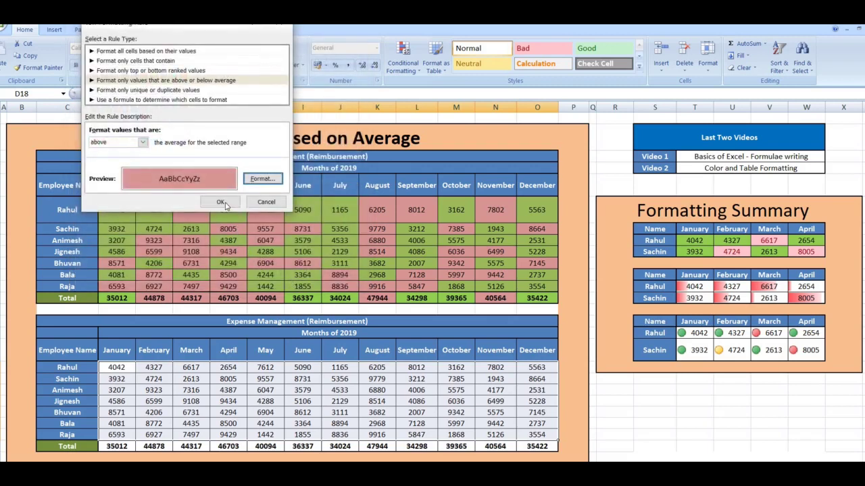
click(220, 202)
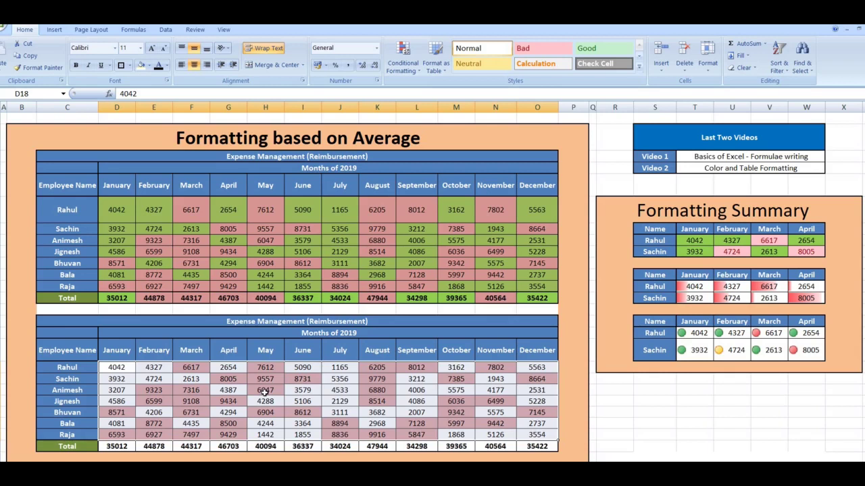
Step: Add a below-average rule to D18:O24 with a light green fill
click(406, 78)
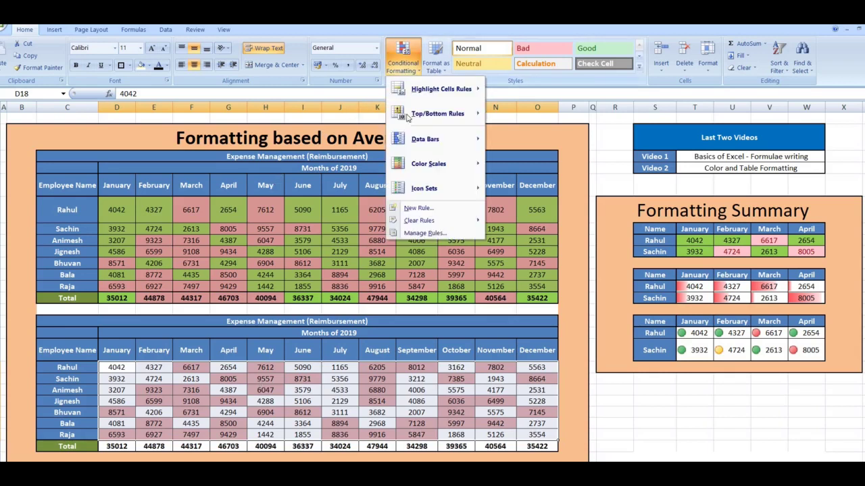
click(414, 210)
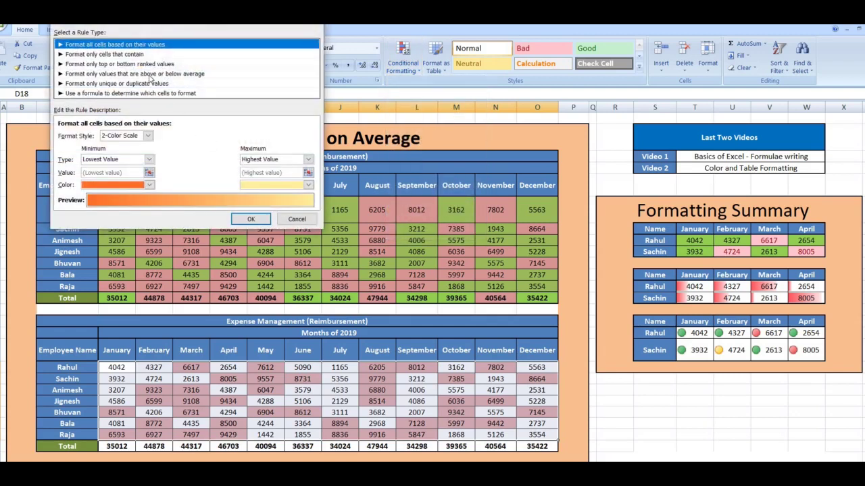
click(150, 76)
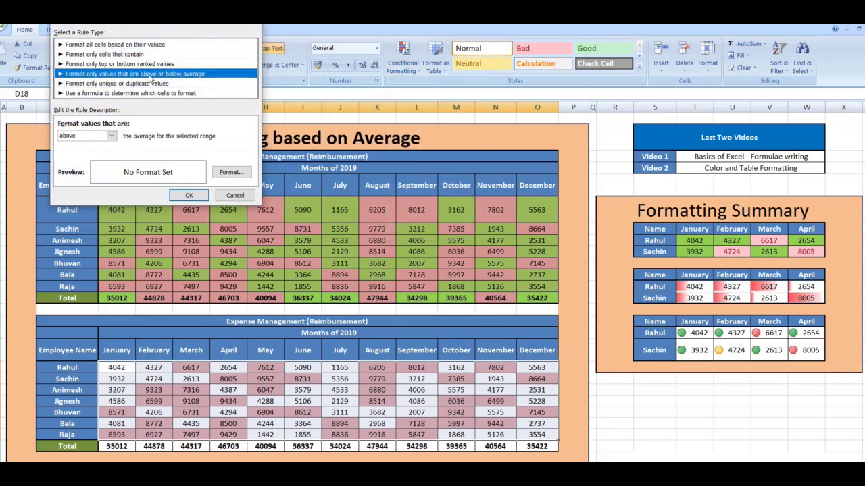
click(113, 137)
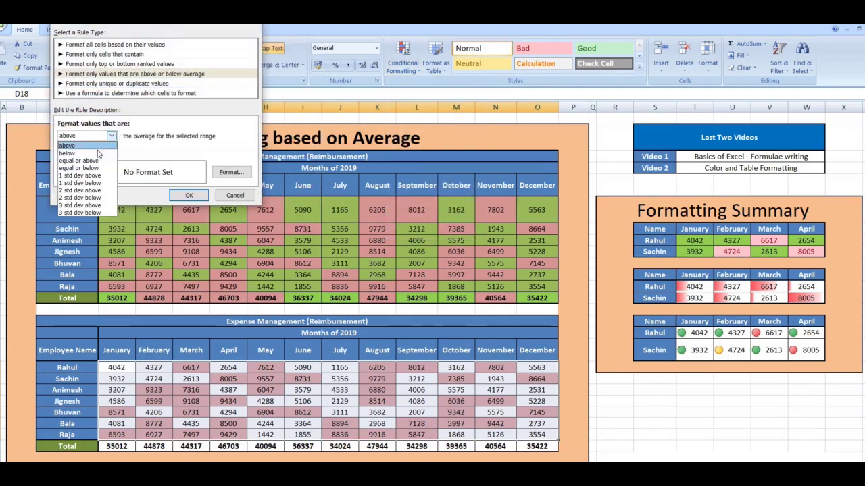
click(96, 154)
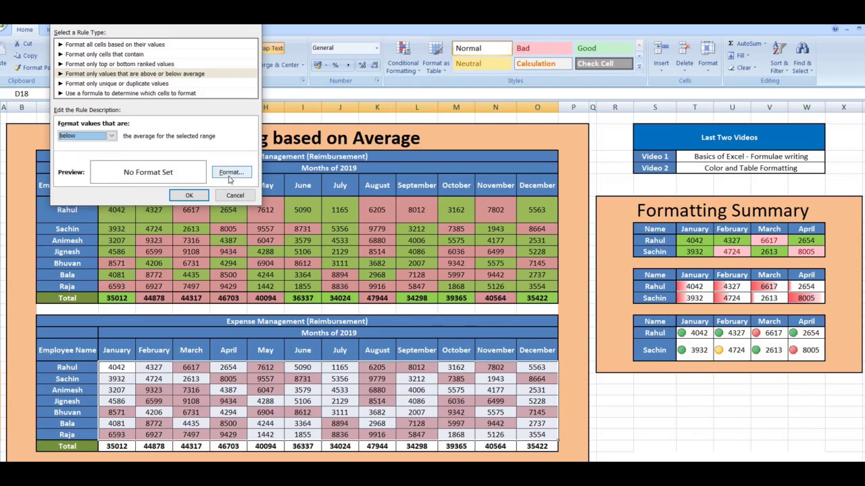
click(231, 174)
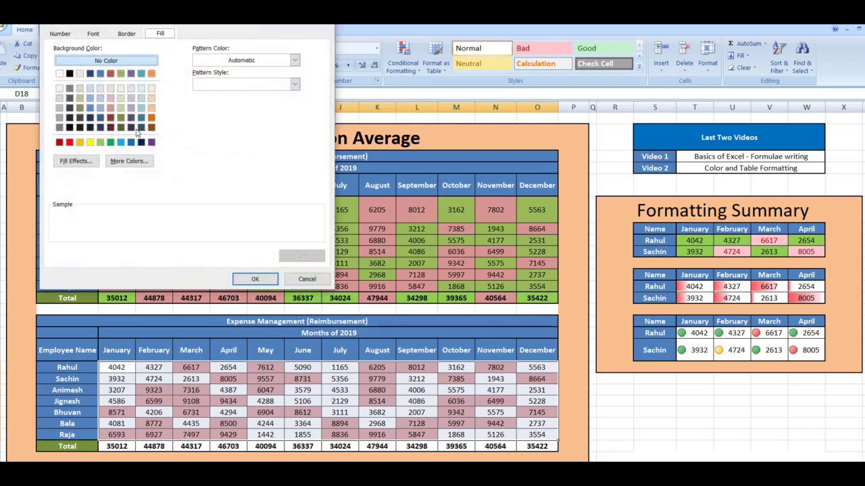
click(99, 142)
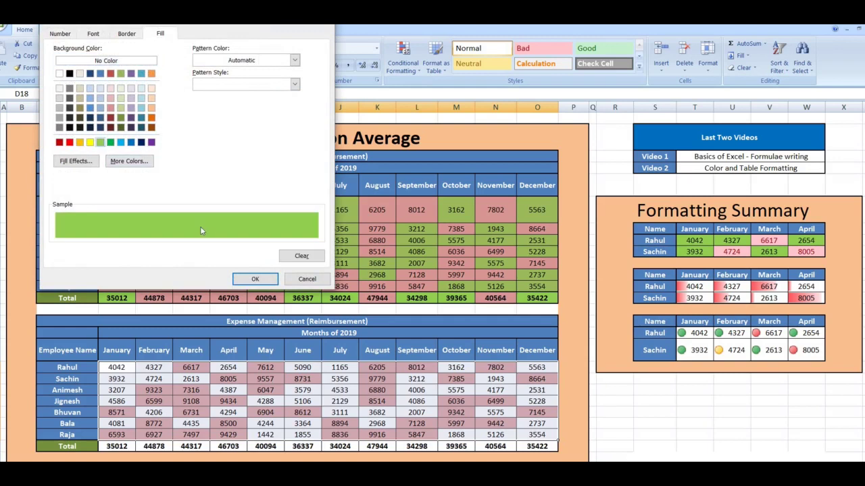
click(256, 281)
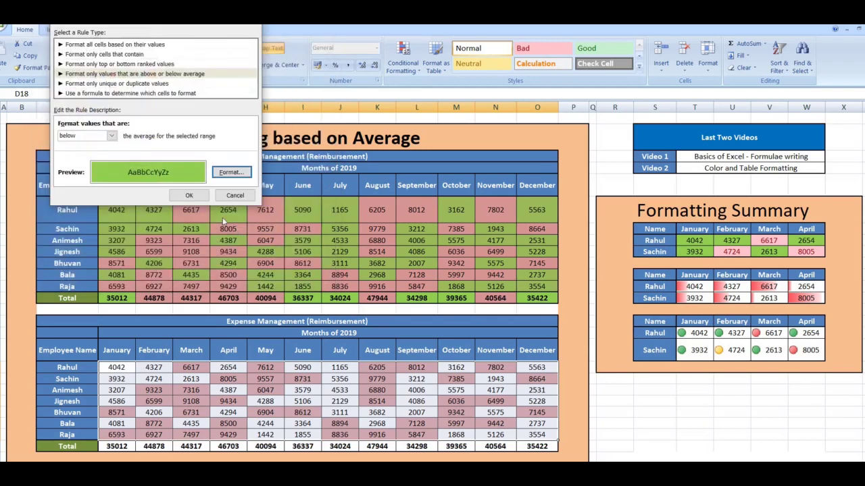
click(192, 196)
click(333, 410)
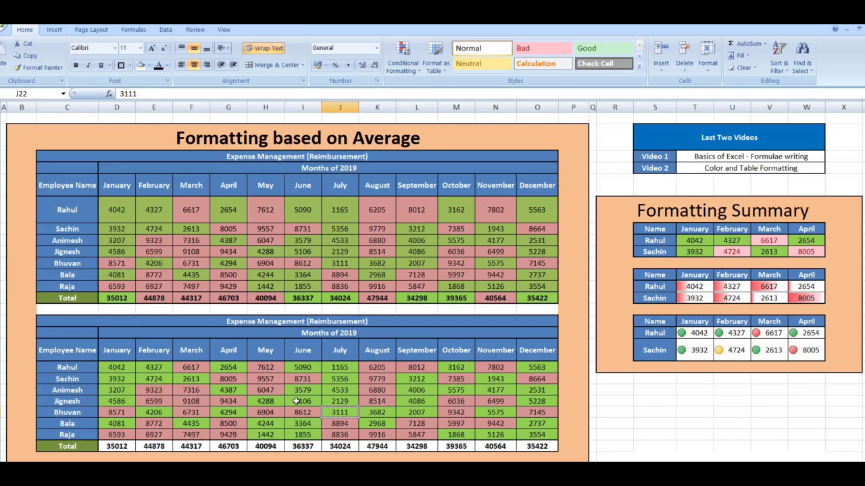
Step: Select the Total row D25:O25 and add an above-average rule with pink fill
key(Down)
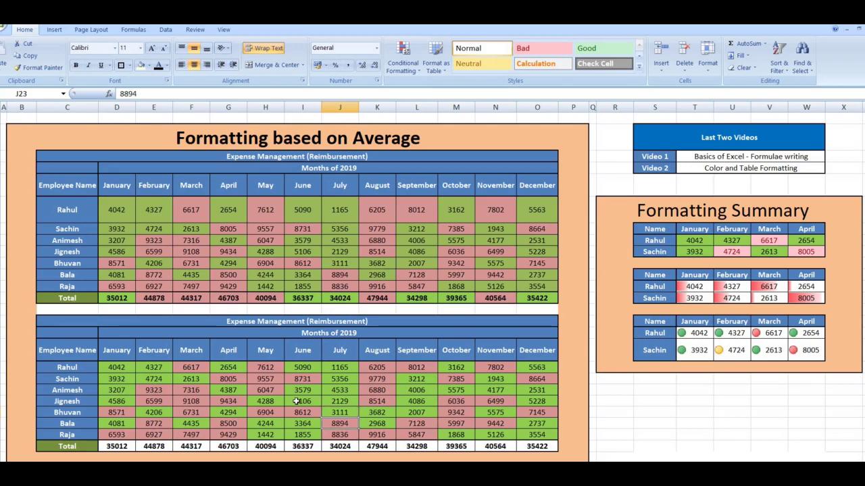
key(Down)
key(Down)
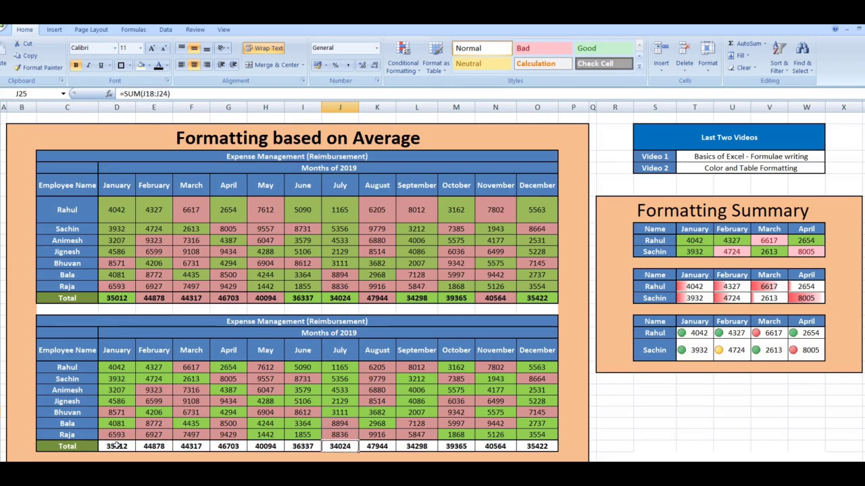
drag(118, 446, 534, 450)
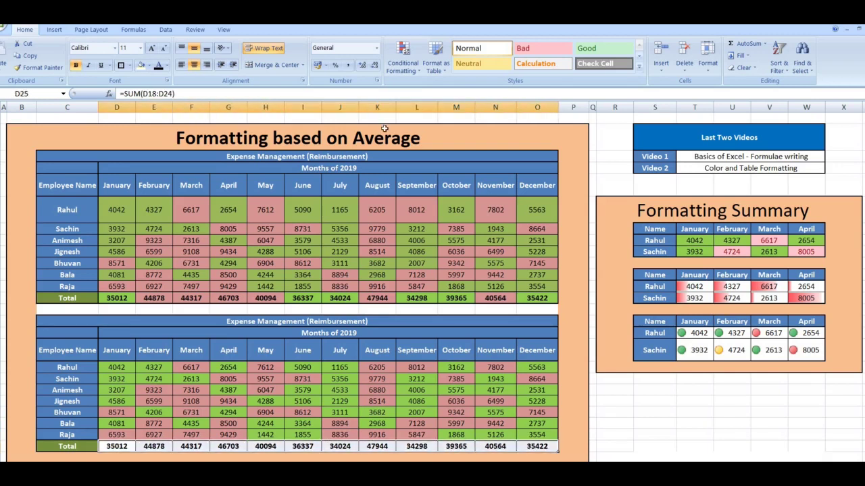
click(404, 64)
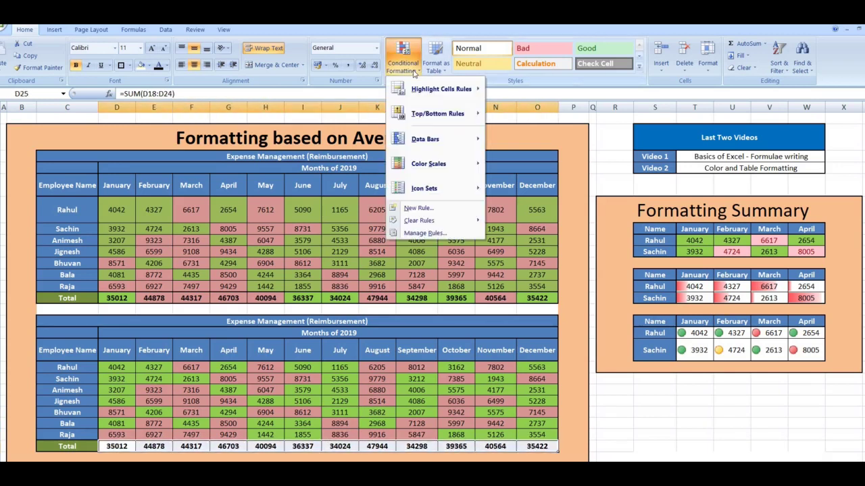
click(427, 209)
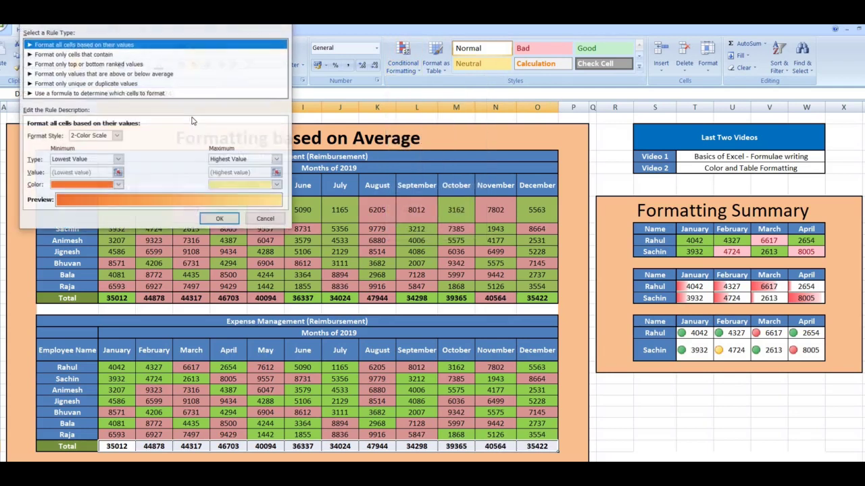
click(148, 75)
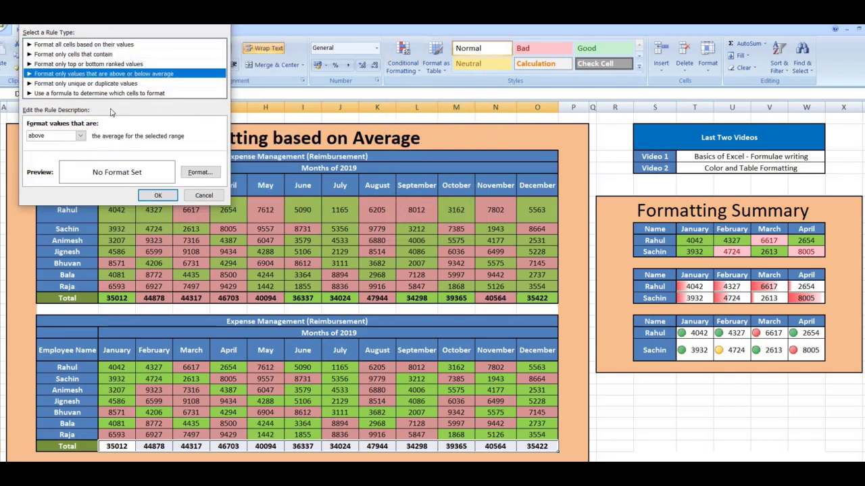
click(200, 172)
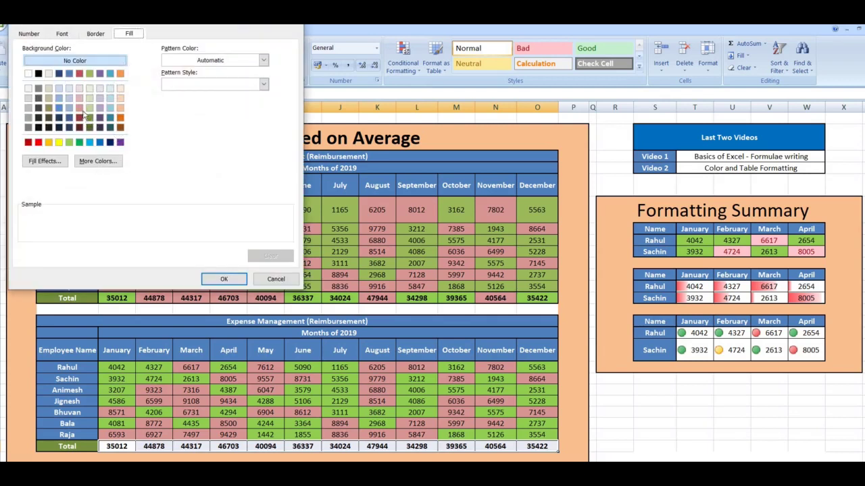
click(79, 108)
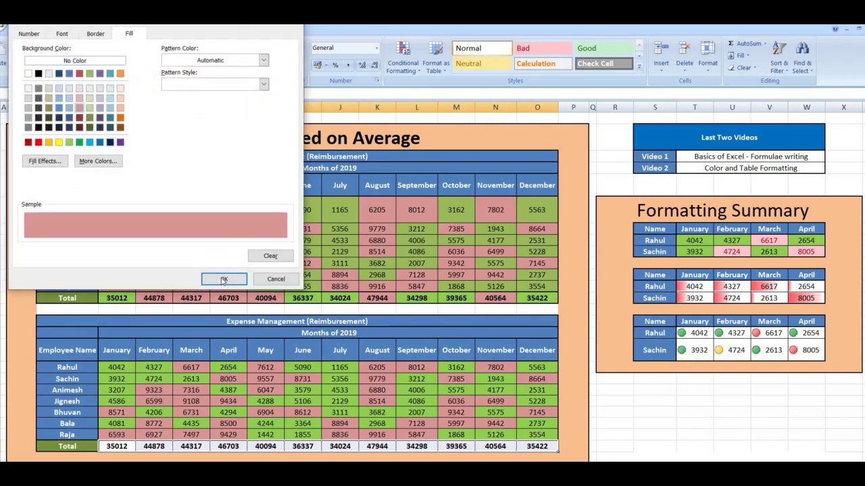
click(223, 279)
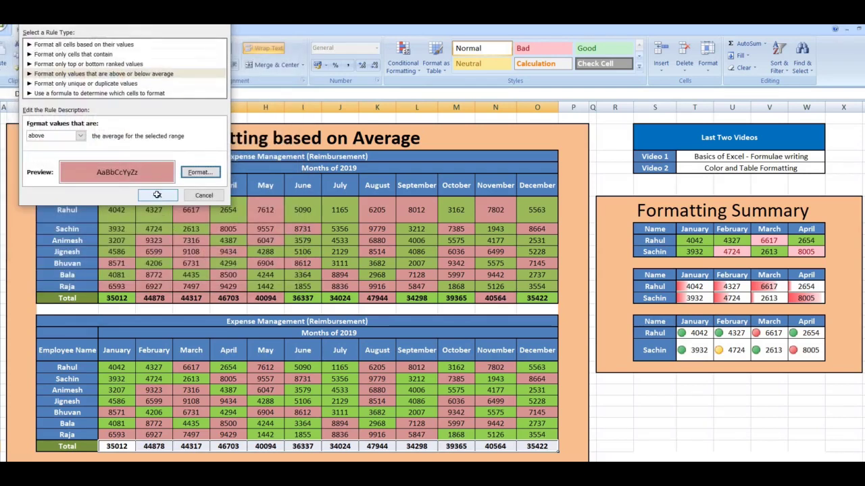
click(158, 197)
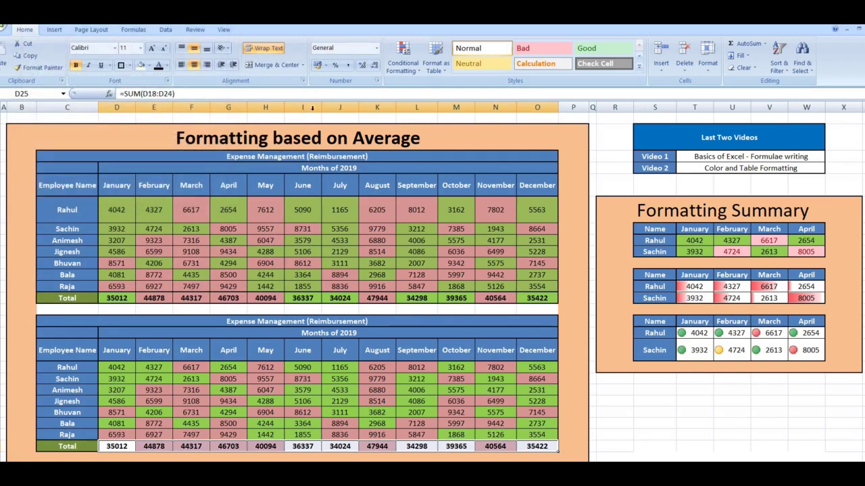
Step: Add a below-average rule to the totals with a light green fill
click(404, 68)
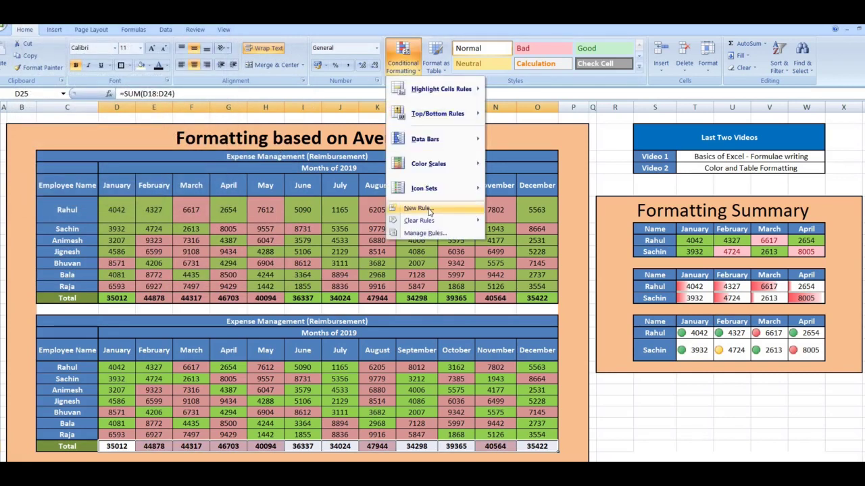
click(430, 211)
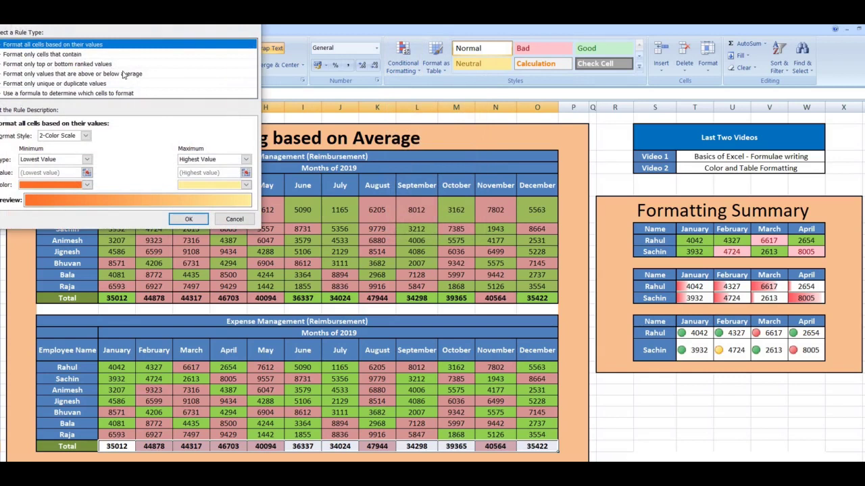
click(123, 74)
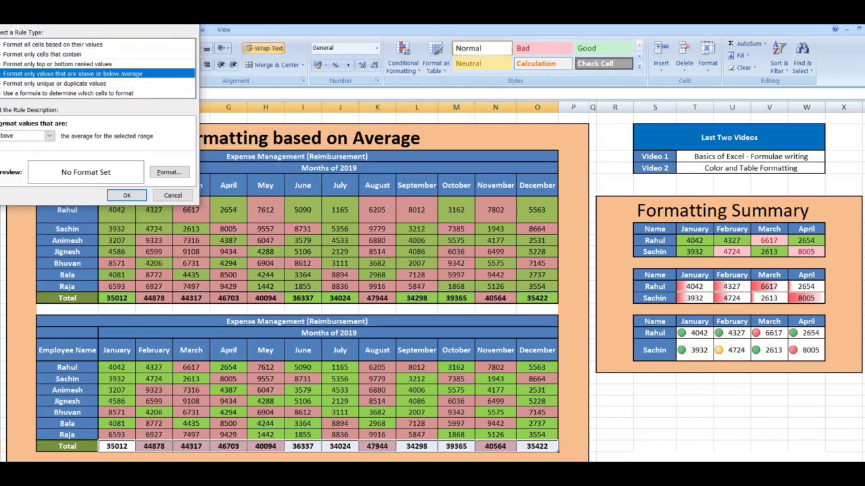
mouse_move(102, 20)
mouse_down()
mouse_move(125, 20)
mouse_move(162, 52)
mouse_up()
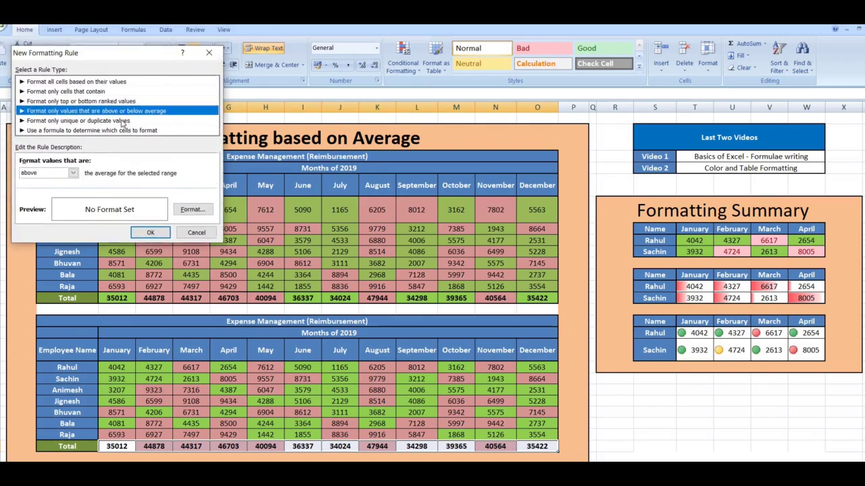
click(74, 173)
click(40, 191)
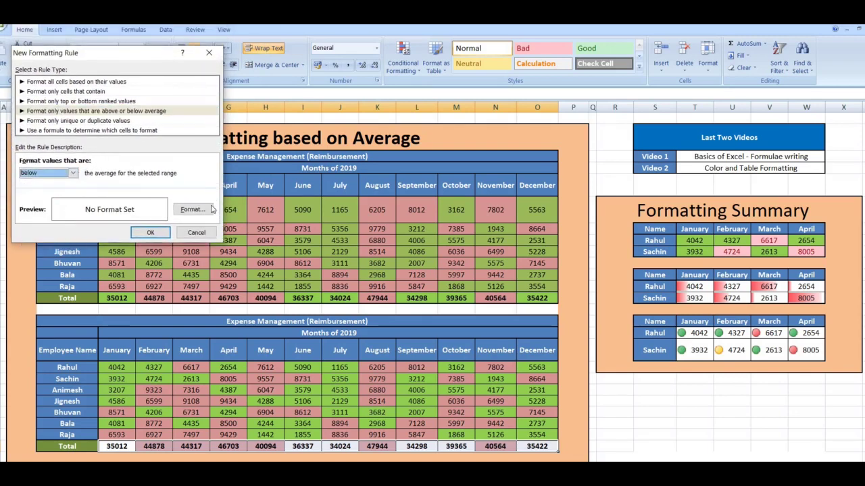
click(195, 209)
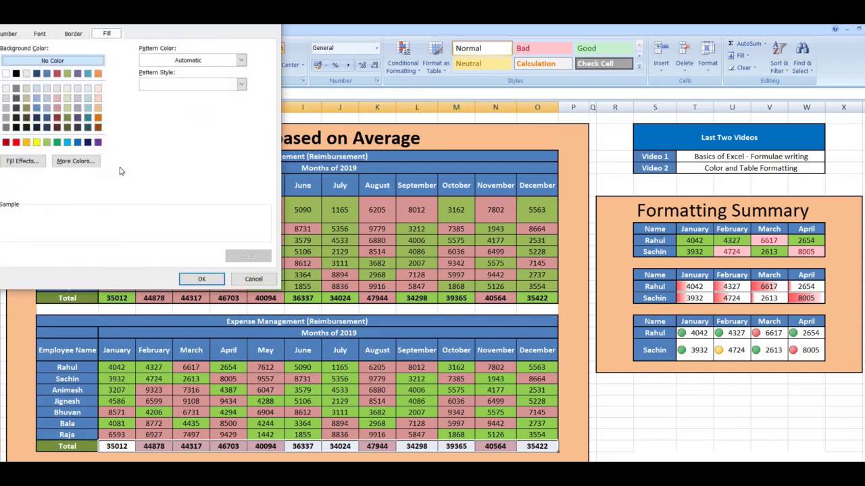
click(47, 143)
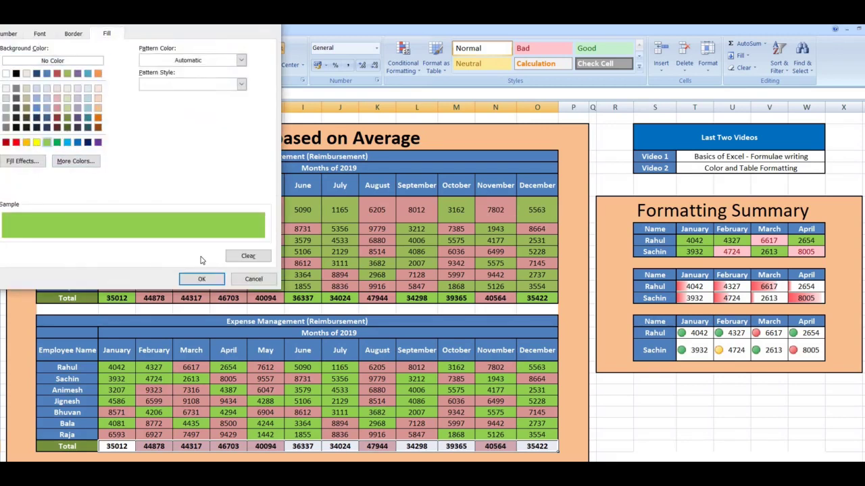
click(204, 280)
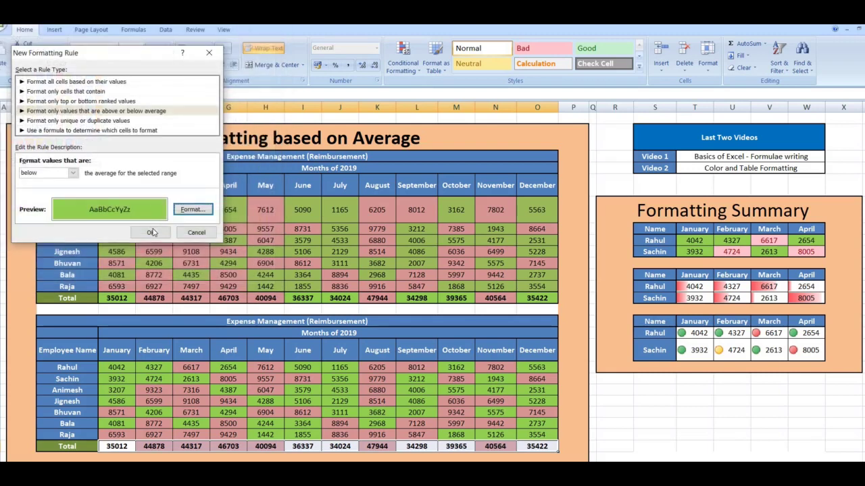
click(152, 232)
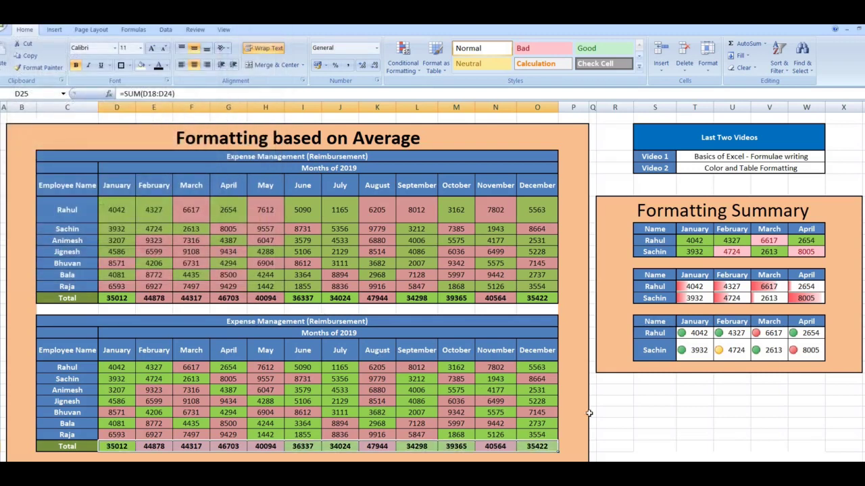
click(590, 413)
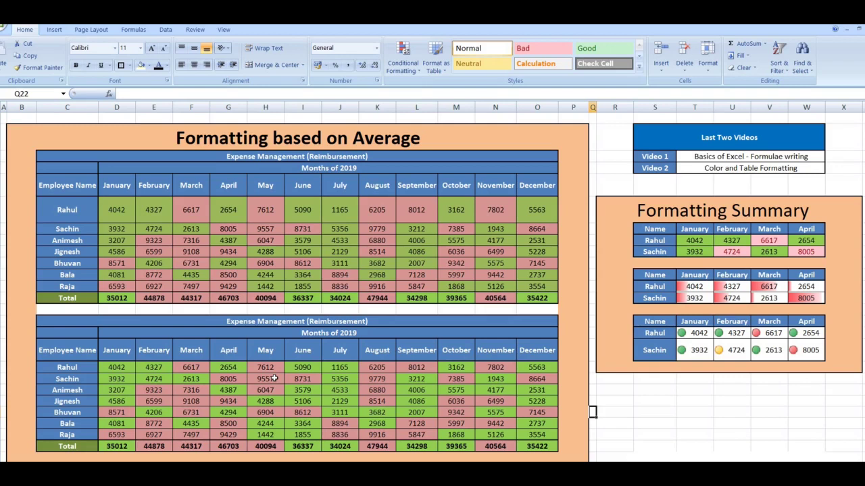
Step: Move down the sheet to the 'Formatting based on Value 8000 and 4000' section
key(Down)
key(Down)
key(Down)
key(Down)
key(Down)
key(Down)
key(Down)
key(Down)
key(Down)
key(Down)
key(Down)
key(Down)
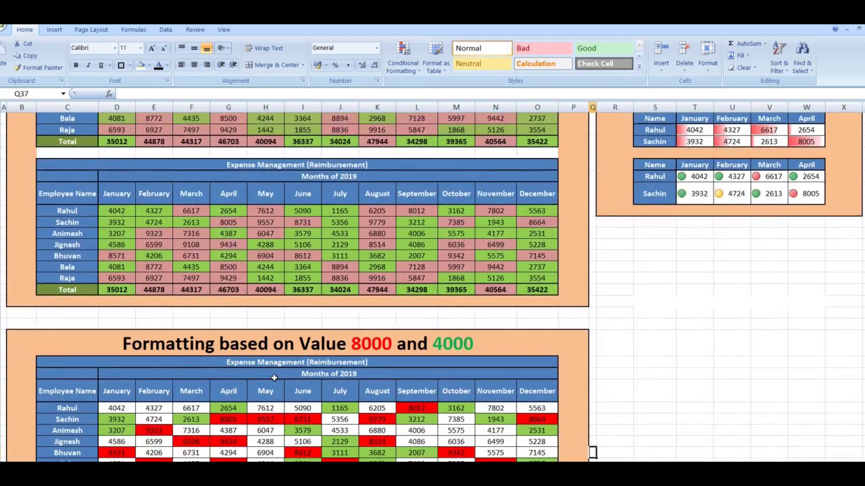
key(Down)
key(Down)
key(Down)
key(Down)
key(Down)
key(Down)
key(Down)
key(Down)
key(Down)
key(Down)
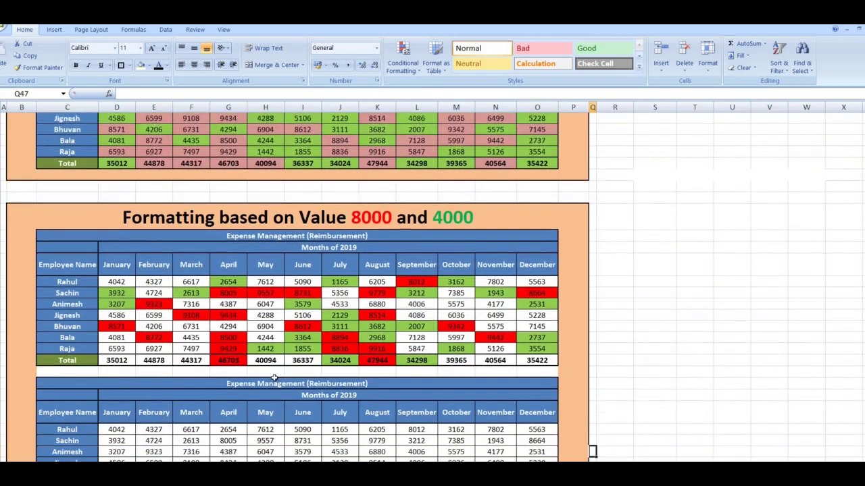
key(Down)
key(Down)
key(Down)
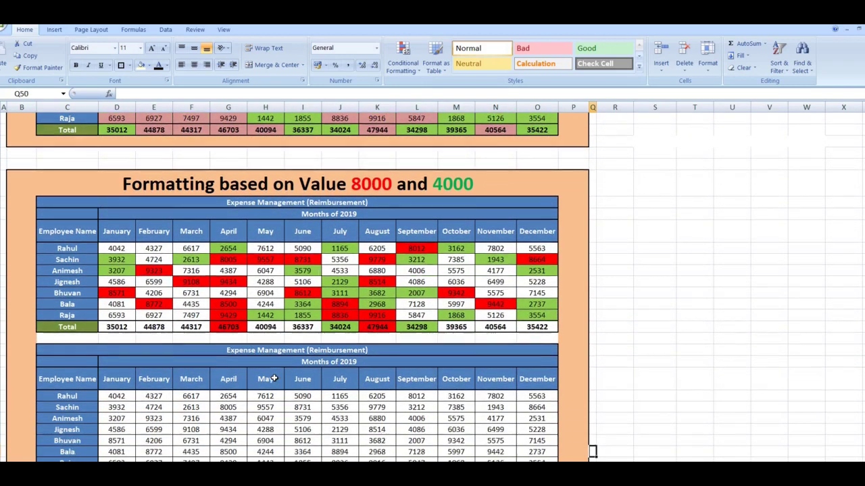
key(Down)
key(Down)
key(Down)
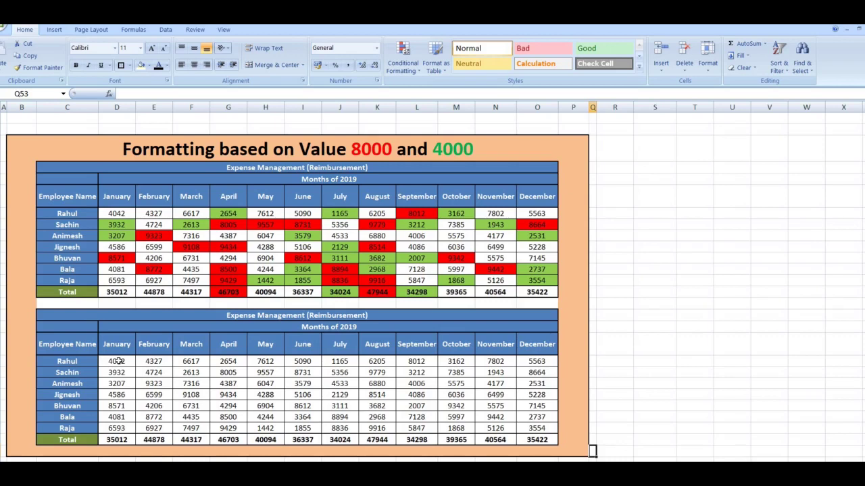
Step: Select the second table's monthly values through December and start a new formatting rule
drag(117, 362, 483, 427)
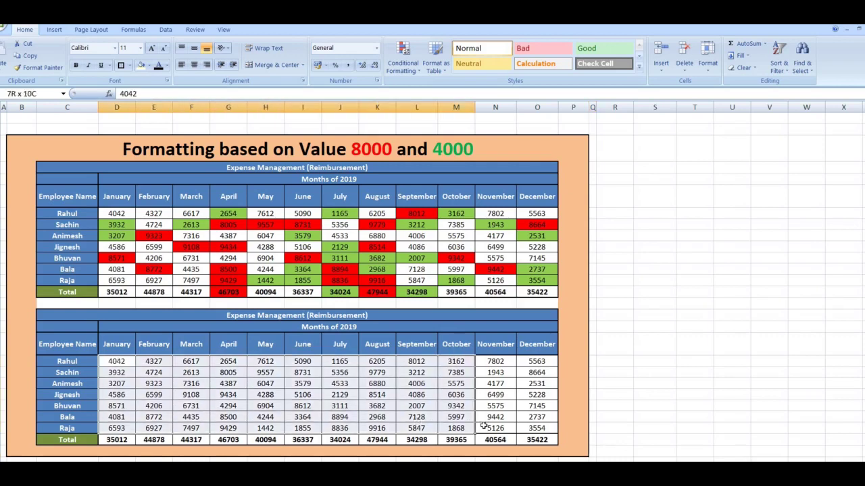
drag(483, 426, 537, 428)
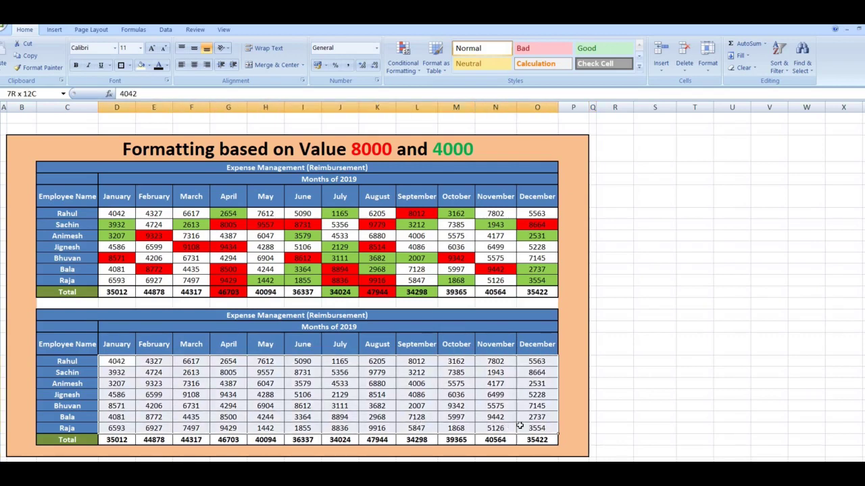
click(403, 64)
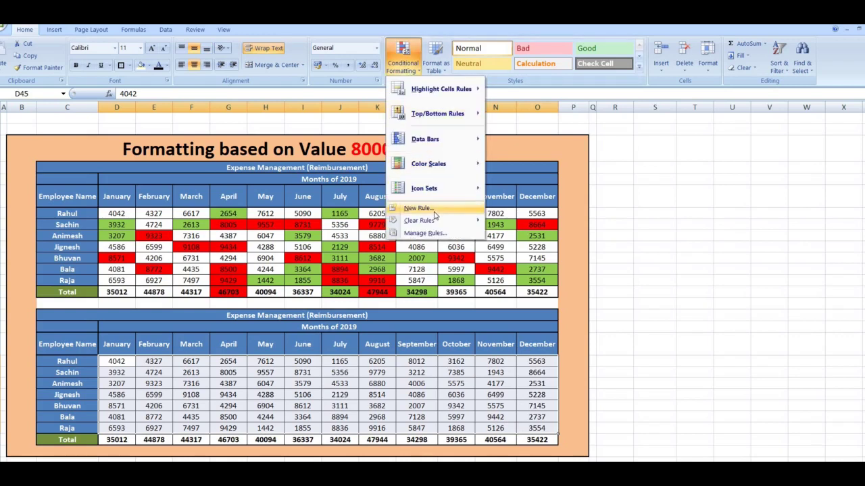
click(419, 208)
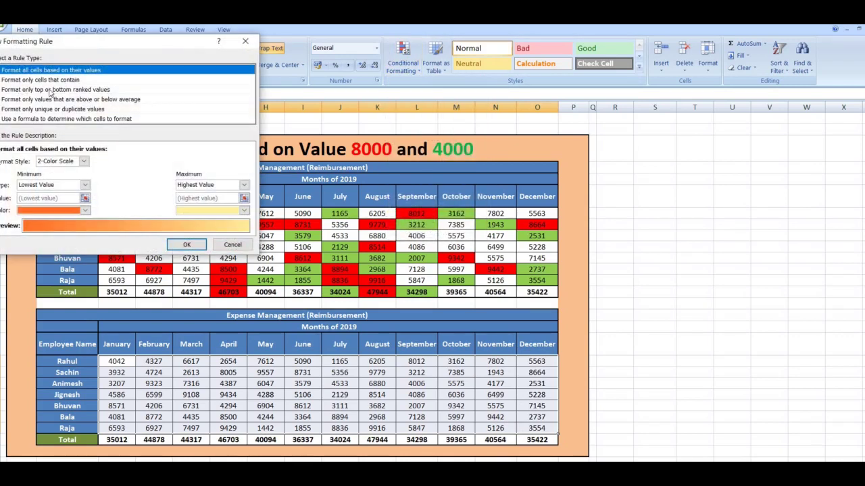
drag(137, 46, 732, 100)
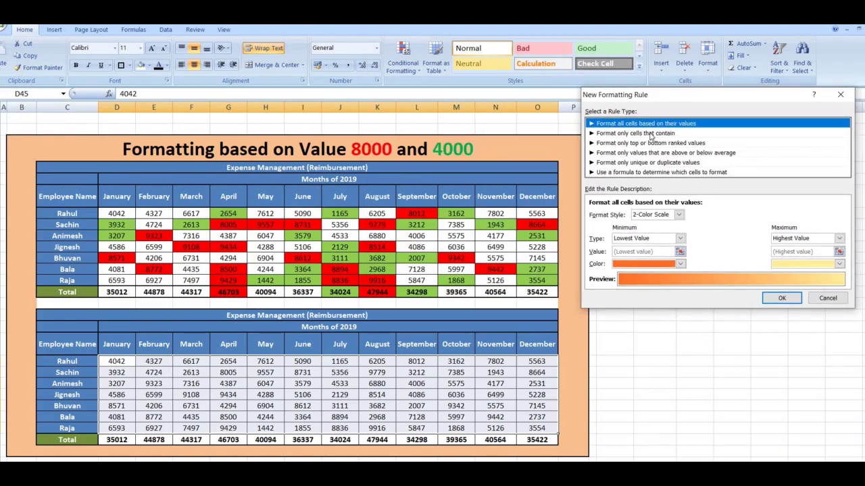
Step: Set the rule to fill cell values greater than 8000 in red
click(650, 135)
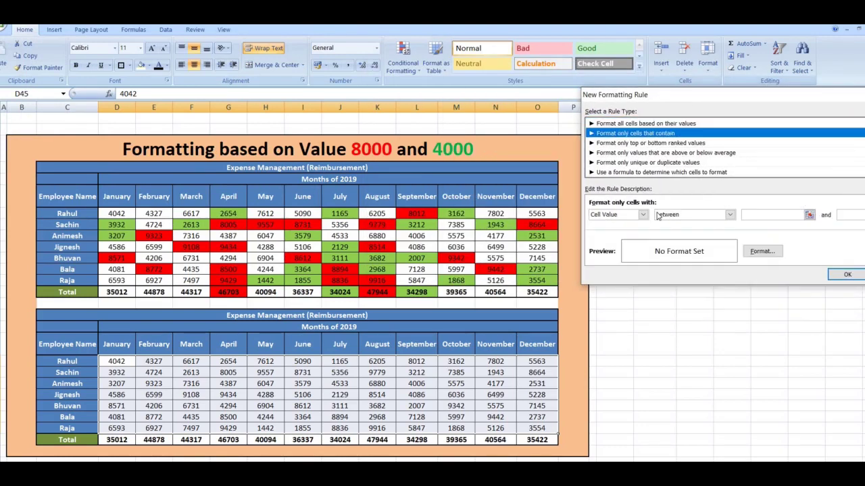
click(729, 215)
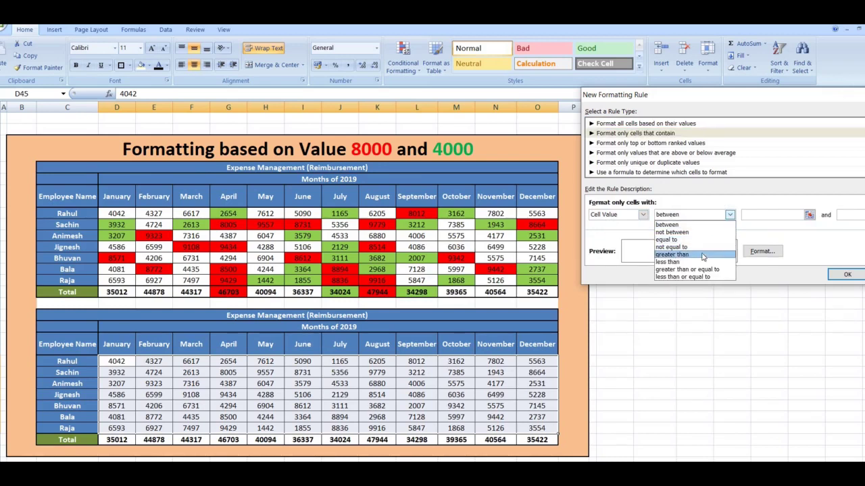
click(702, 256)
click(754, 213)
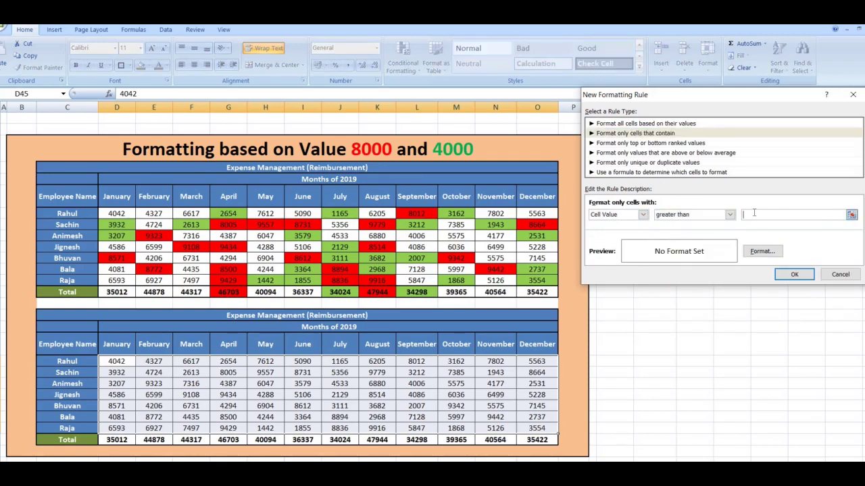
text(80)
text(00)
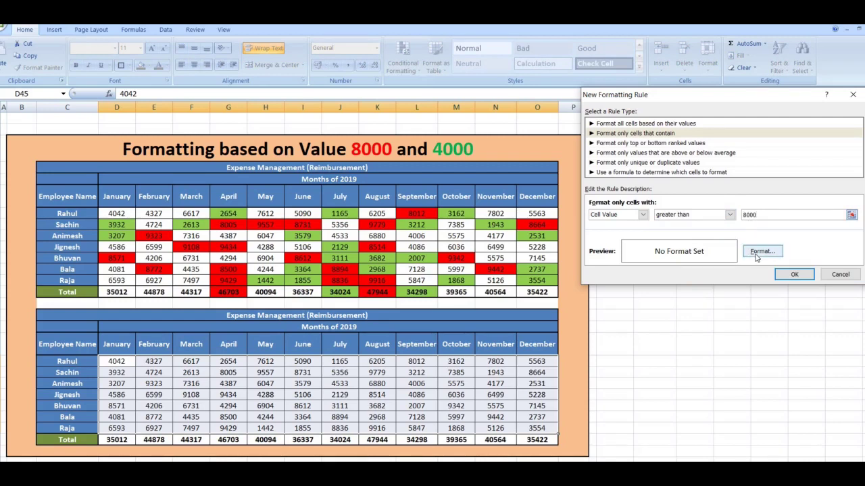
click(758, 254)
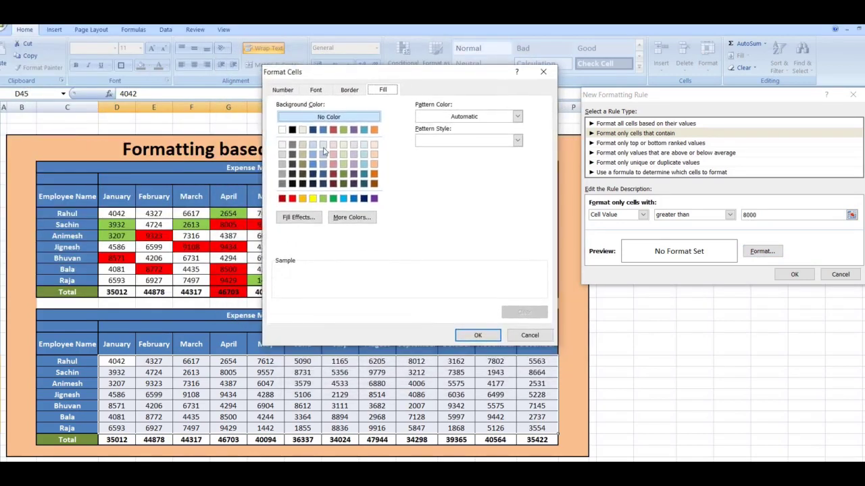
click(292, 198)
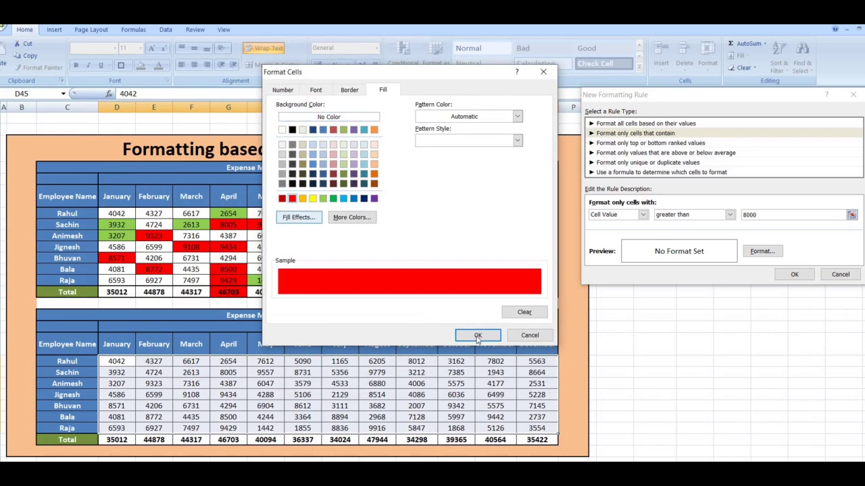
click(477, 335)
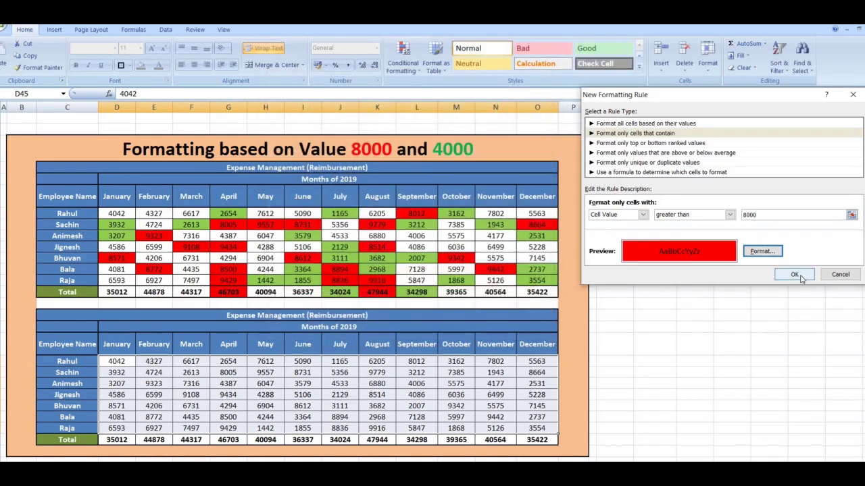
click(794, 275)
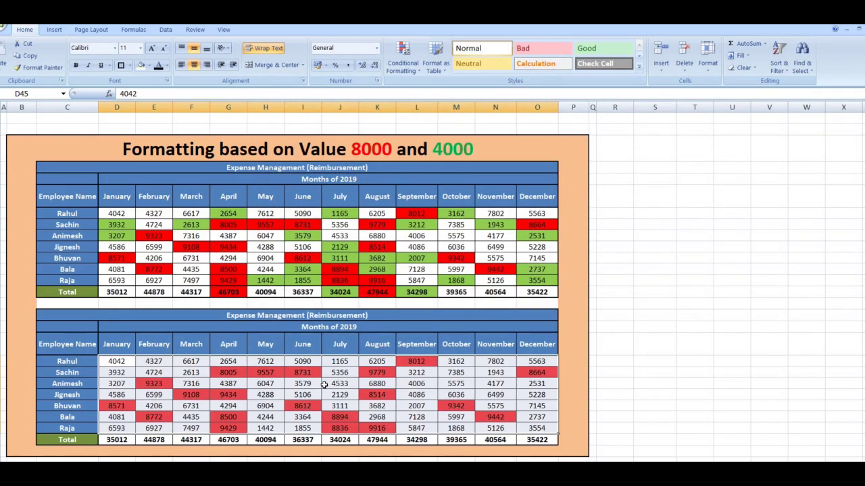
Step: Add a cell-value rule filling values less than 4000 in light green
click(408, 72)
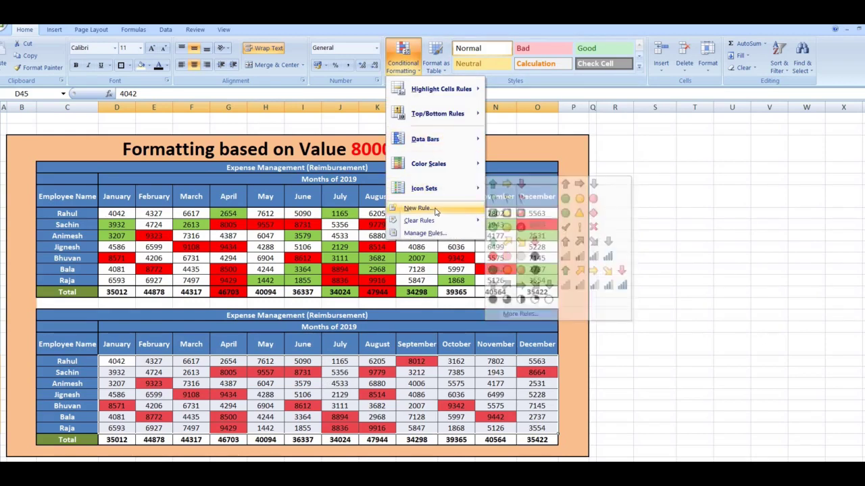
click(416, 208)
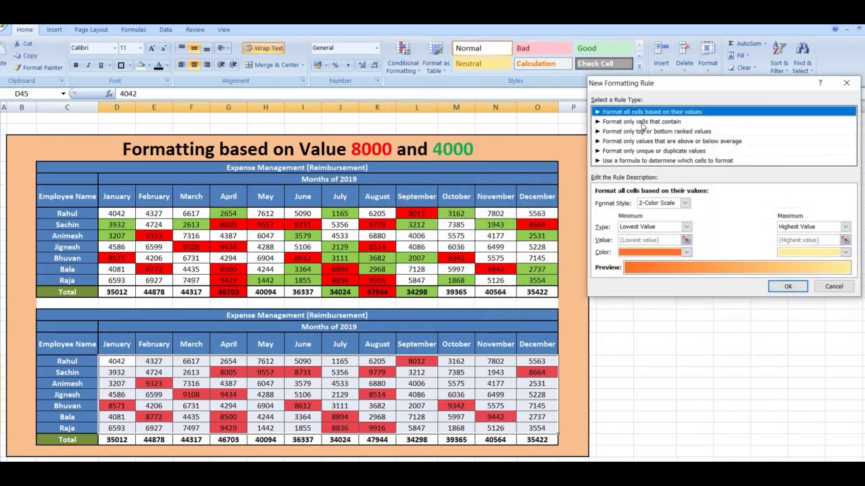
click(641, 122)
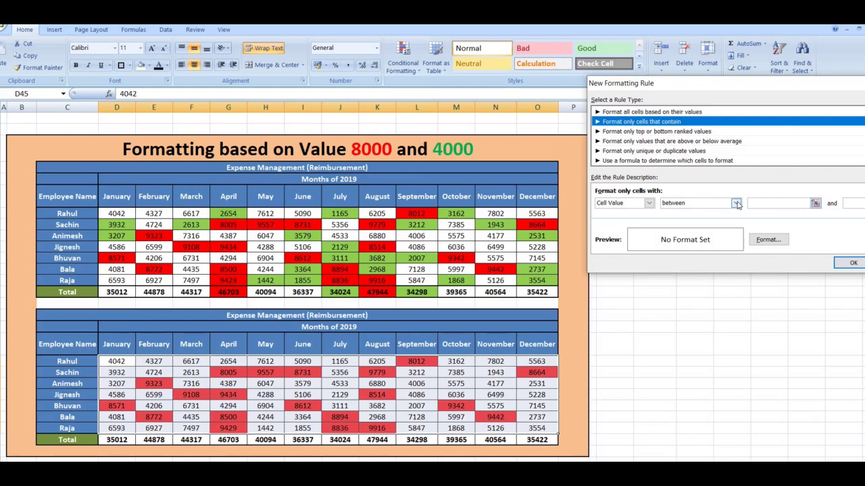
click(736, 205)
click(715, 247)
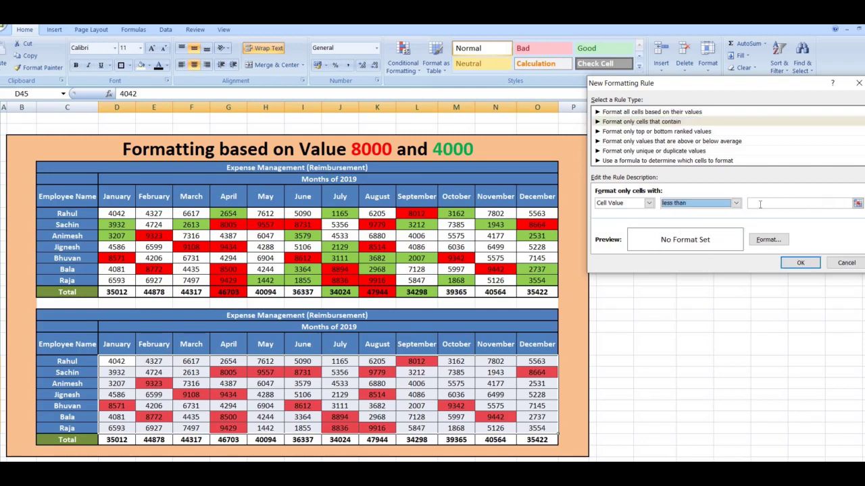
click(760, 204)
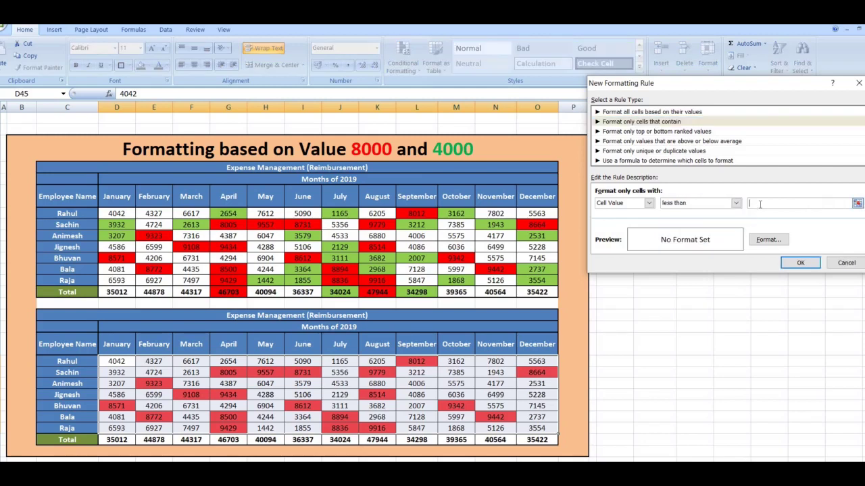
text(4000)
click(767, 242)
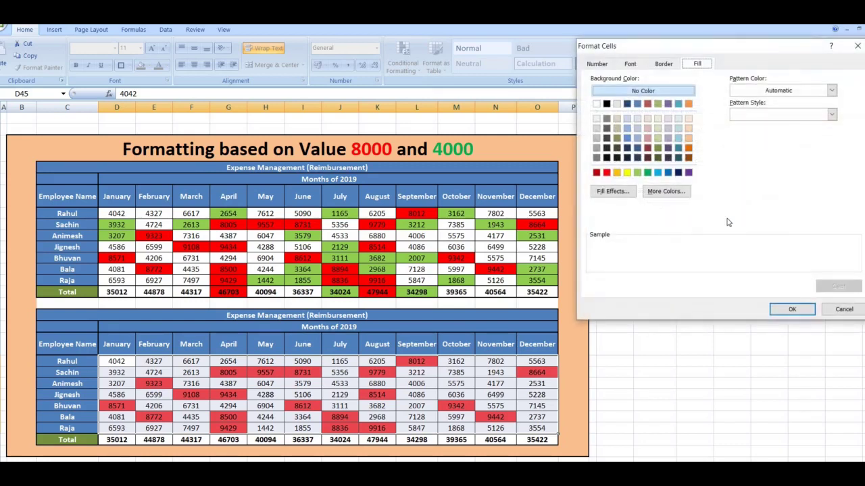
click(637, 173)
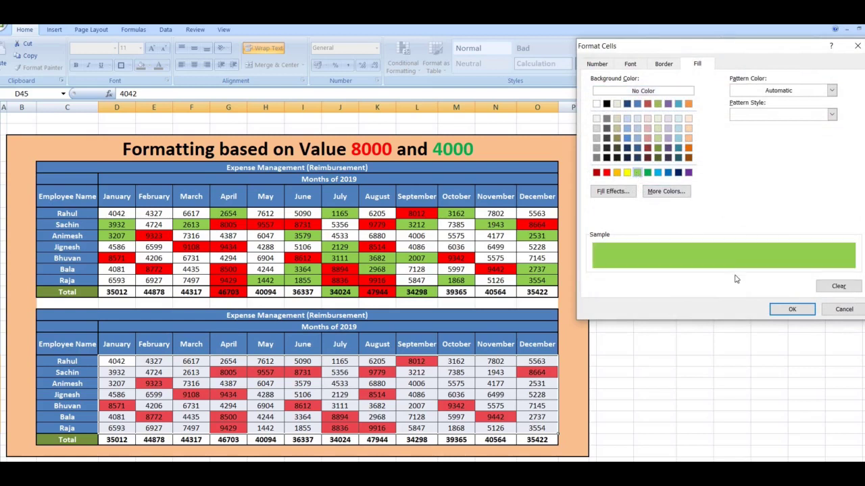
click(792, 310)
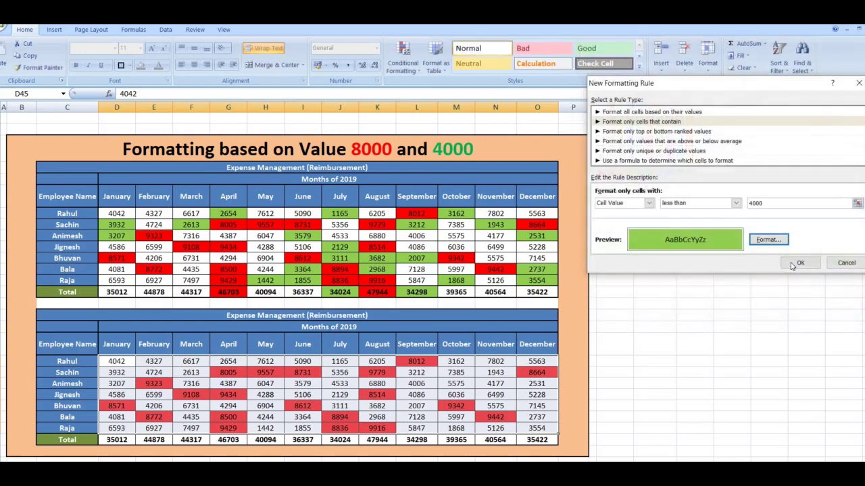
click(791, 262)
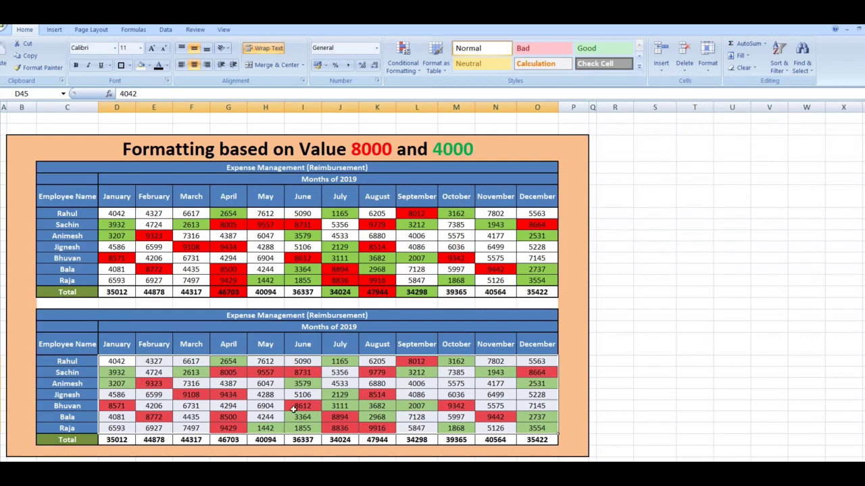
Step: Select the lower table's Total row D51:O51 and start a new formatting rule
click(645, 383)
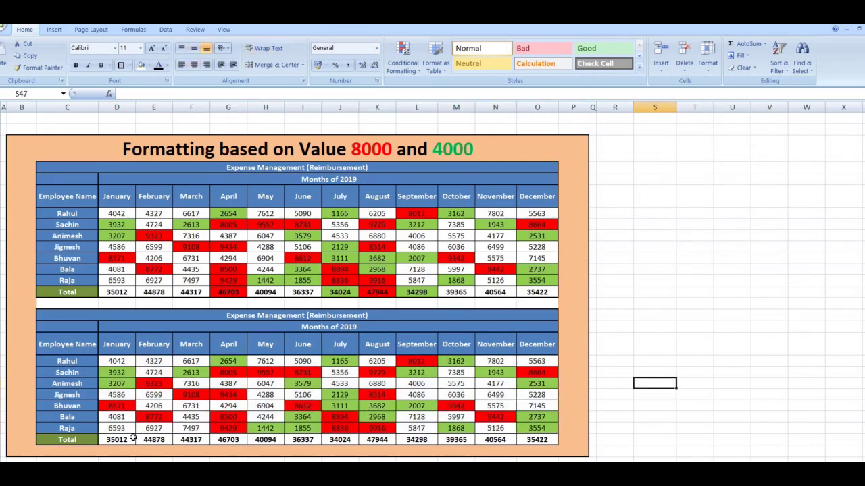
drag(112, 440, 483, 436)
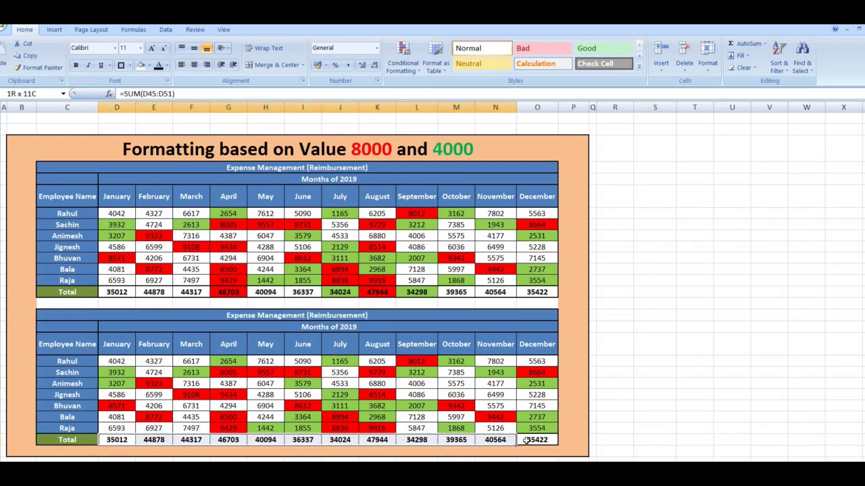
drag(483, 436, 527, 440)
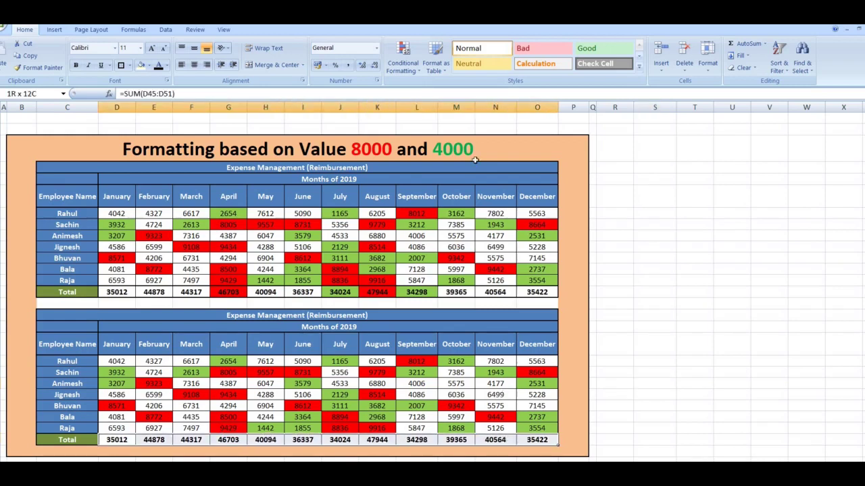
click(402, 59)
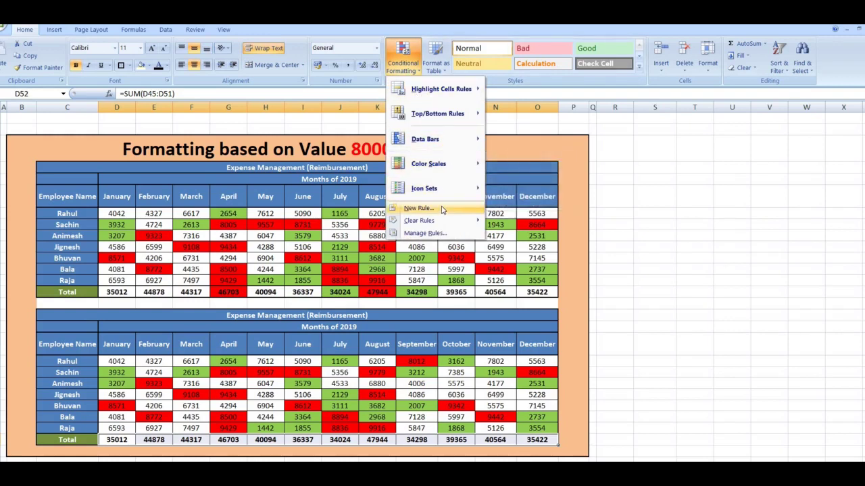
click(505, 207)
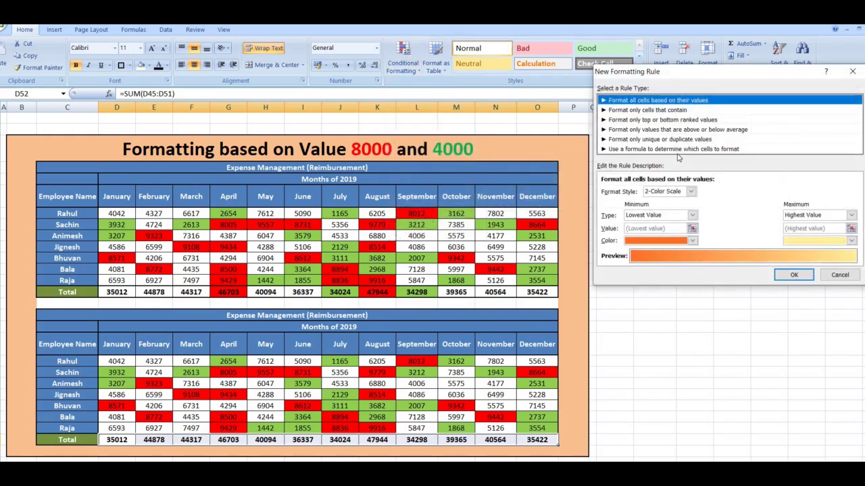
Step: Set the rule to fill totals greater than 45000 in red
click(666, 111)
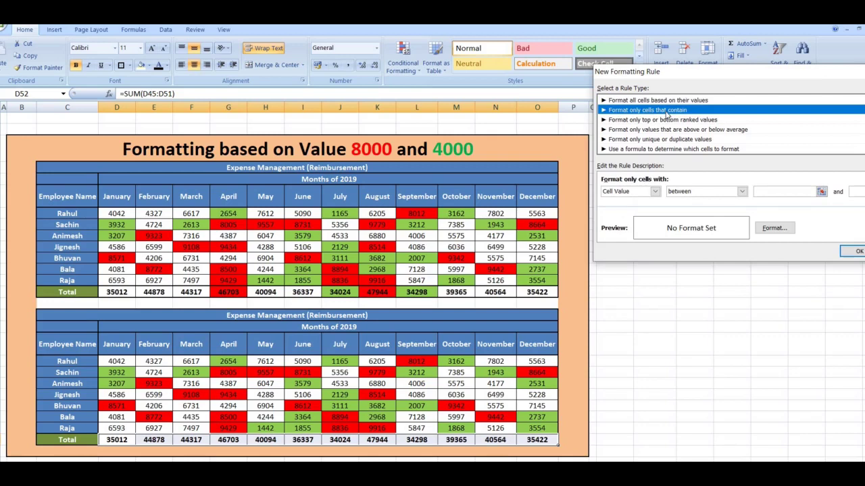
click(742, 192)
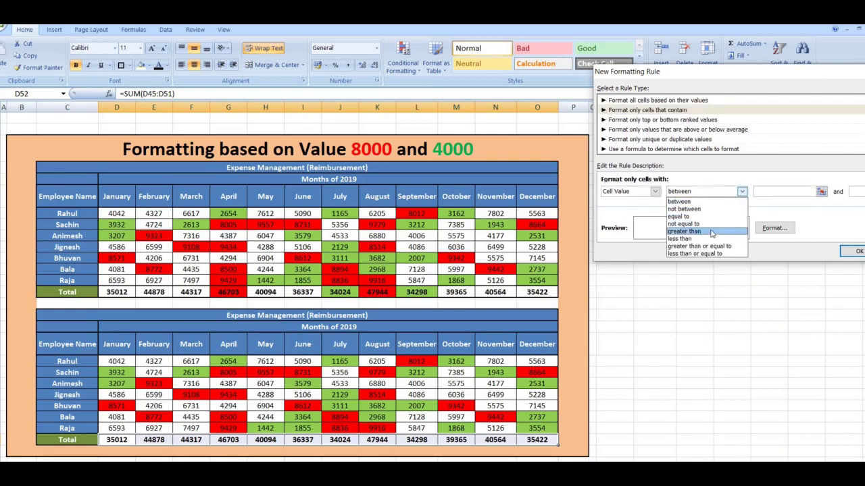
click(712, 232)
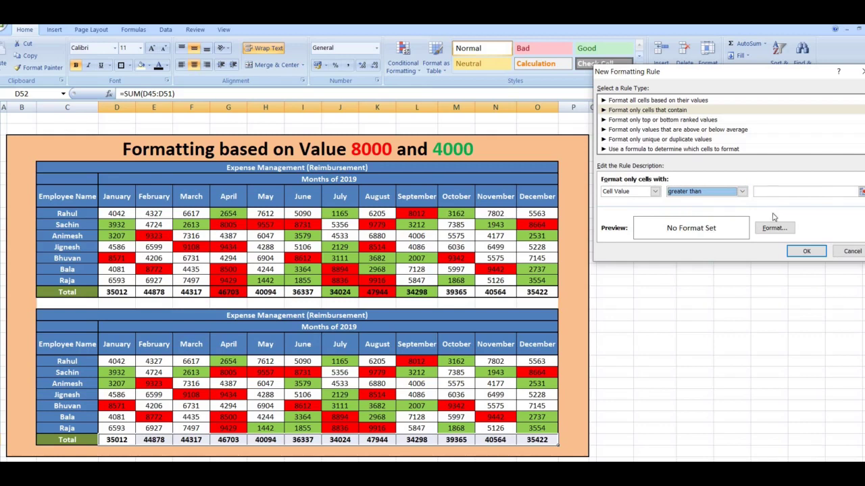
click(768, 192)
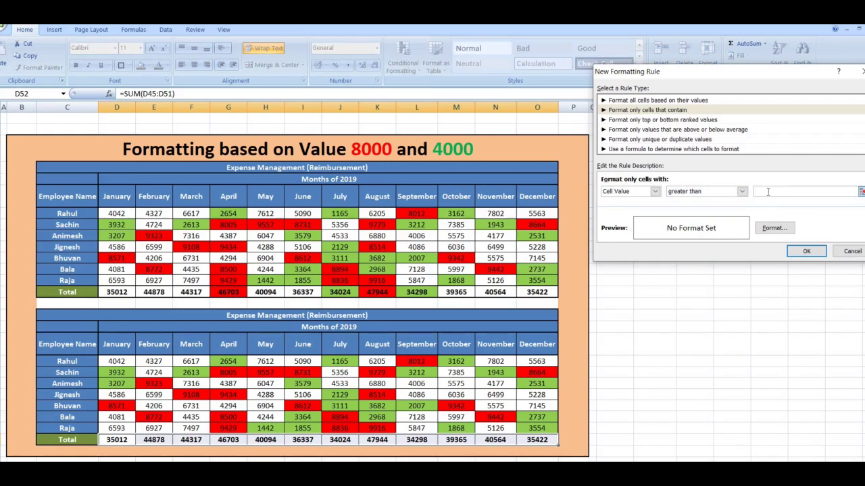
text(45000)
click(774, 228)
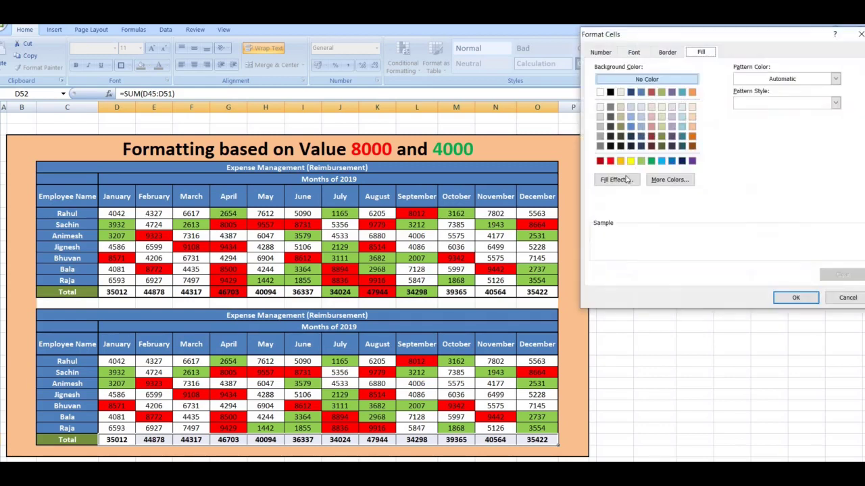
click(609, 161)
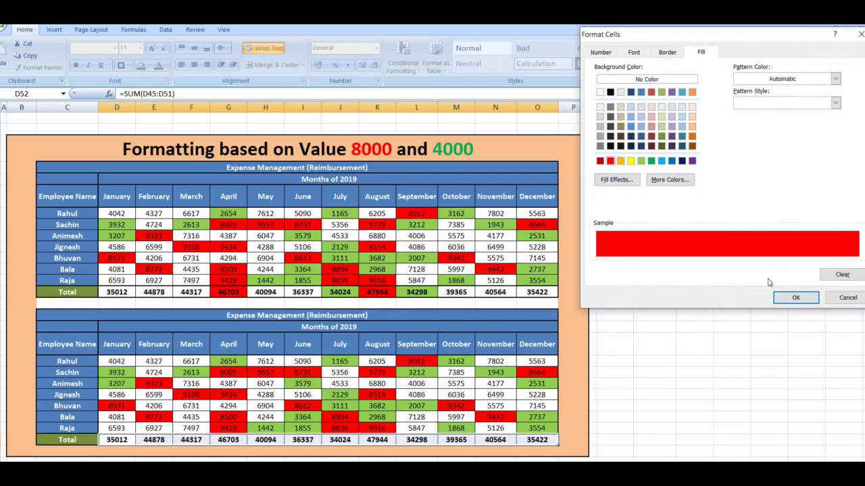
click(795, 300)
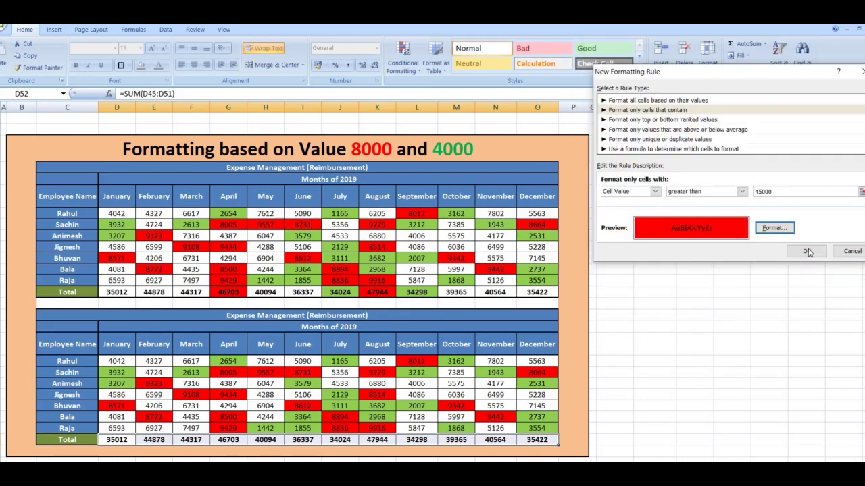
click(807, 250)
click(642, 342)
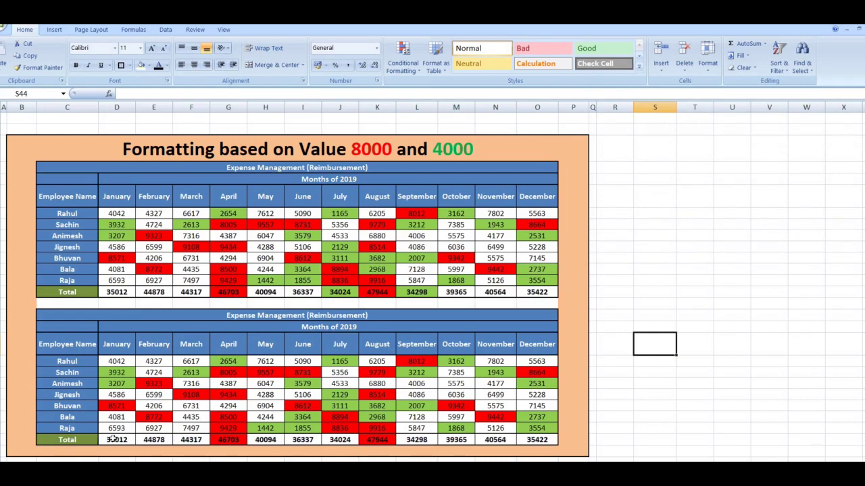
Step: Reselect the Total row and add a less-than-35000 rule with light green fill
drag(113, 438, 538, 439)
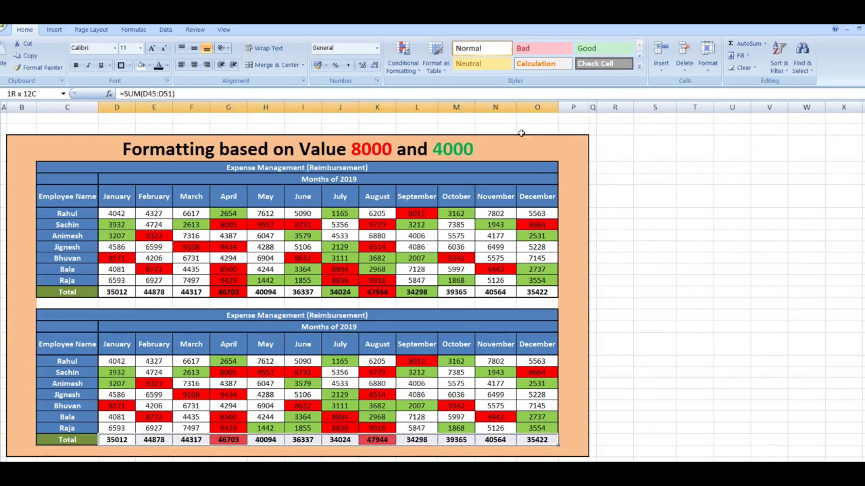
click(403, 62)
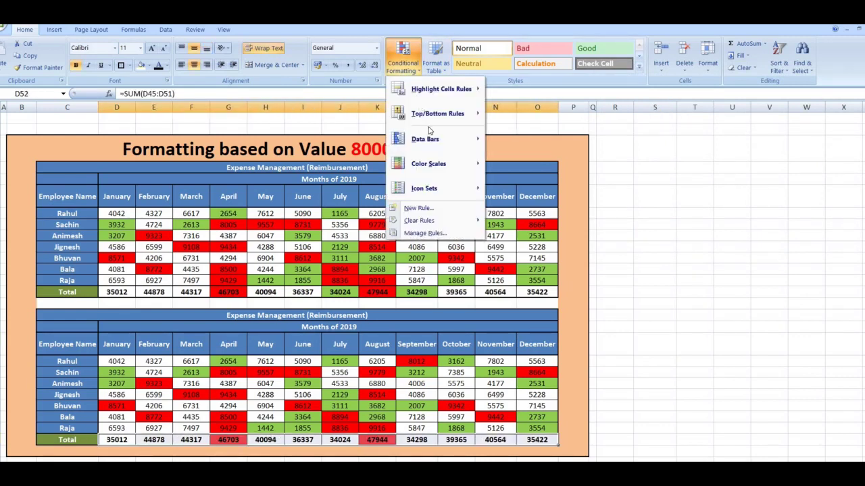
click(451, 210)
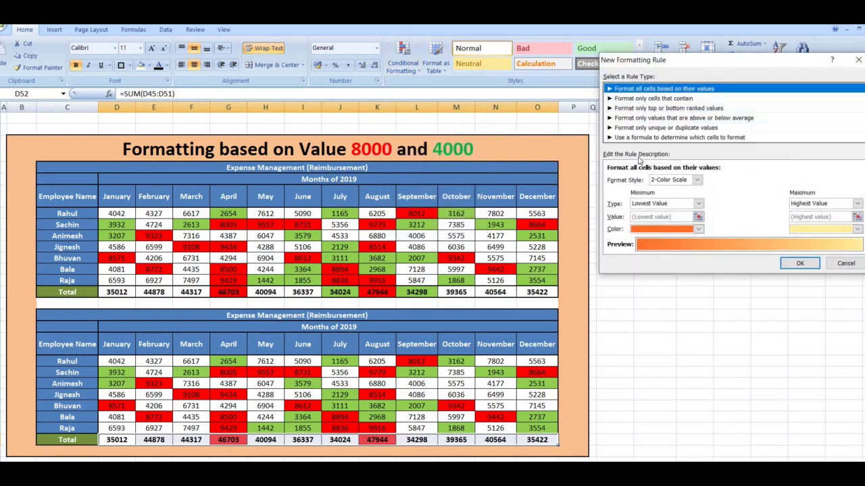
click(682, 99)
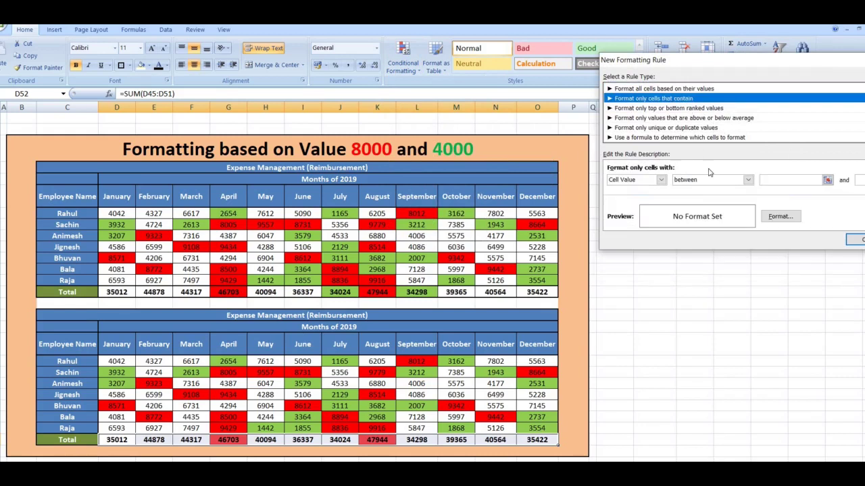
click(747, 180)
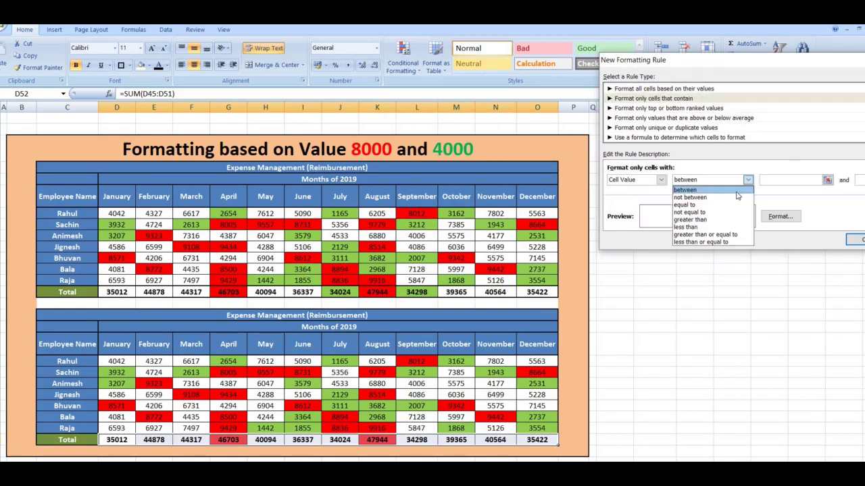
click(724, 228)
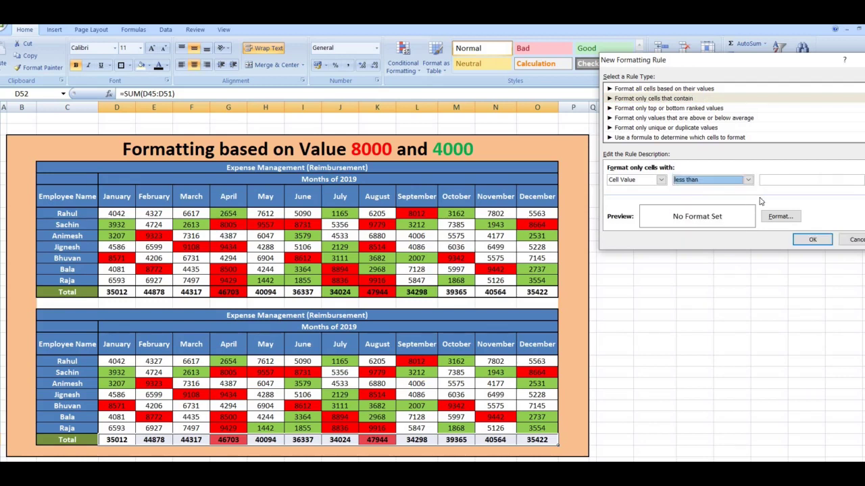
click(777, 181)
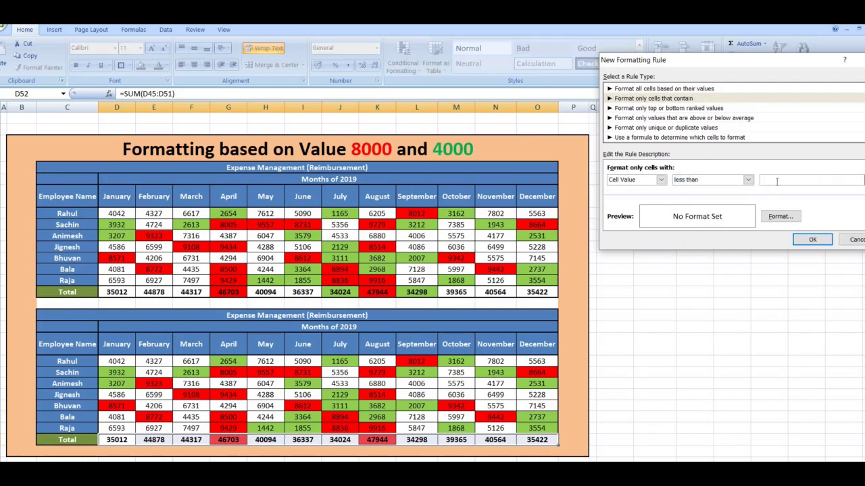
text(35)
text(000)
click(778, 217)
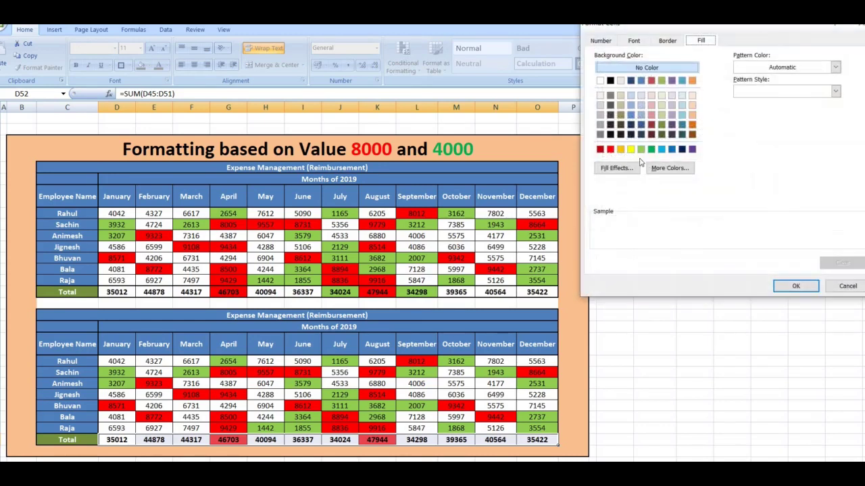
click(641, 149)
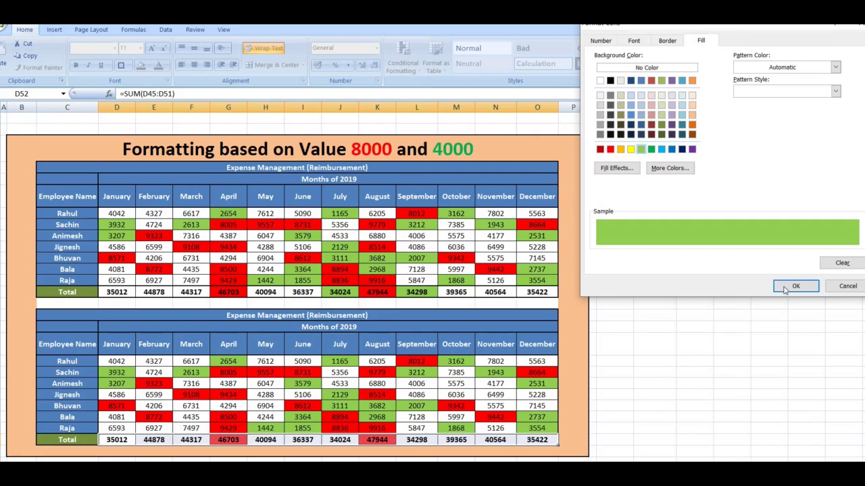
click(781, 285)
click(809, 240)
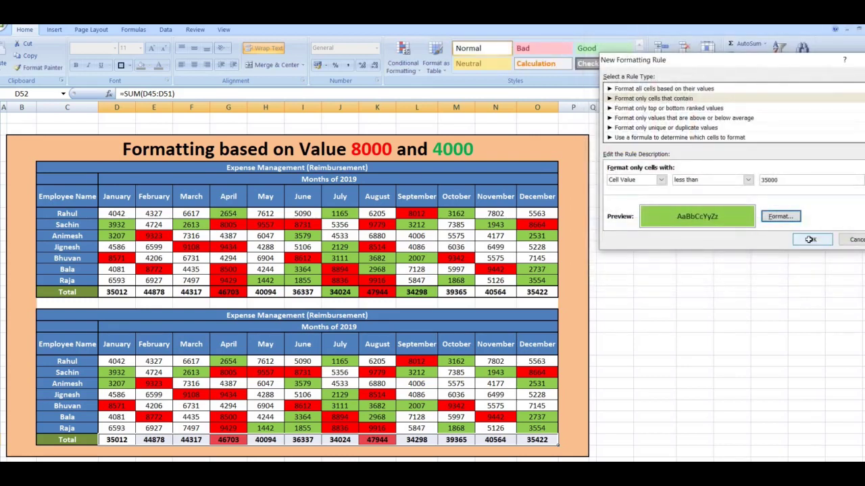
click(734, 305)
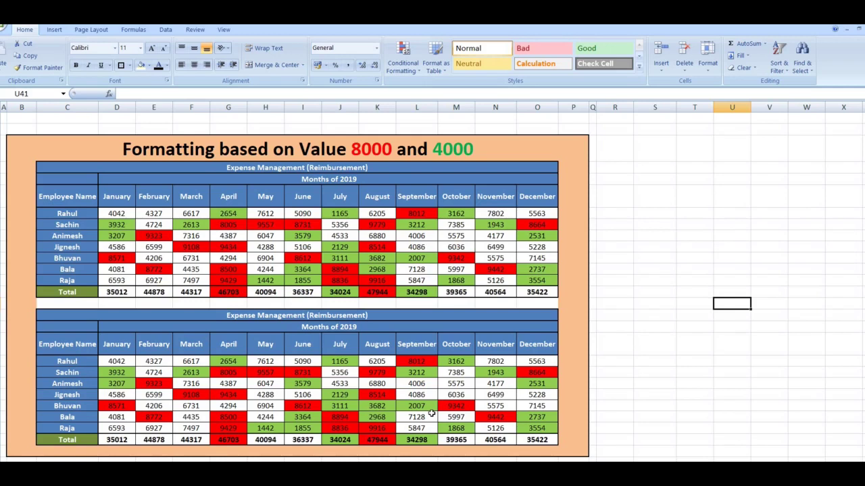
Step: Scroll down to the 'Formatting based on Top 10 Expenses' section
click(637, 394)
key(Down)
key(Down)
key(Down)
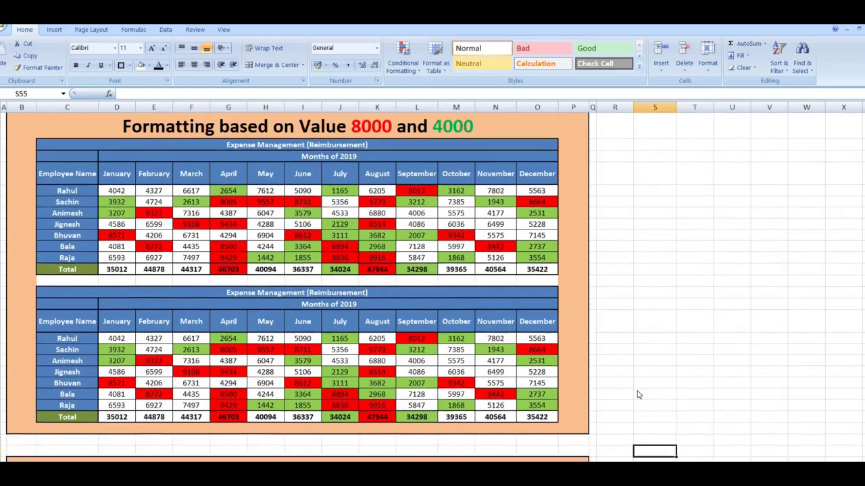
key(Down)
key(Down)
key(Down)
key(Down)
key(Down)
key(Down)
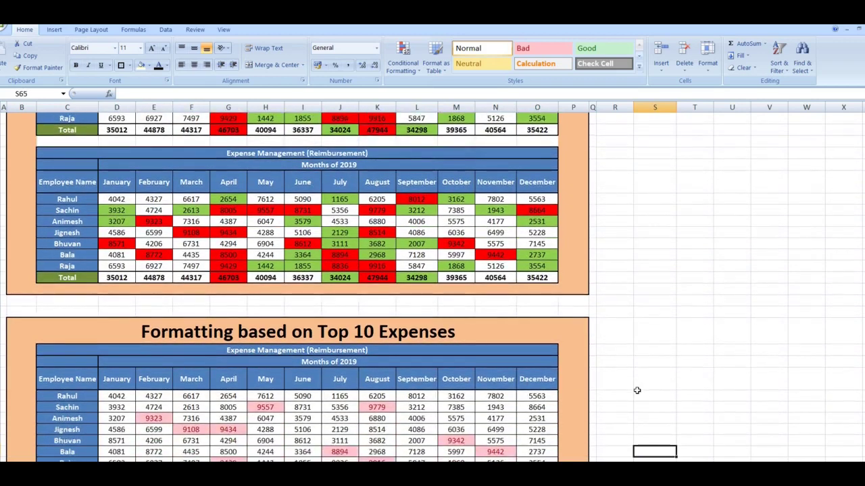
key(Down)
key(Down)
key(Down)
key(Down)
key(Down)
key(Down)
key(Down)
key(Down)
key(Down)
key(Down)
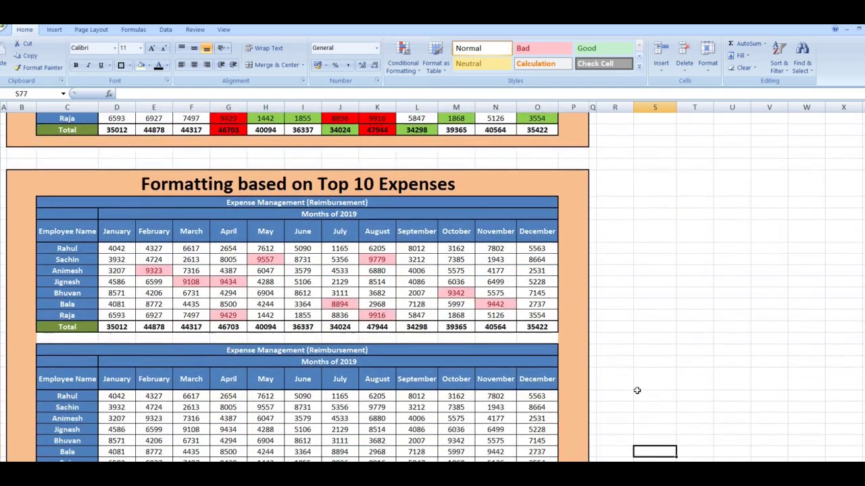
key(Down)
key(Down)
key(Down)
key(Down)
key(Down)
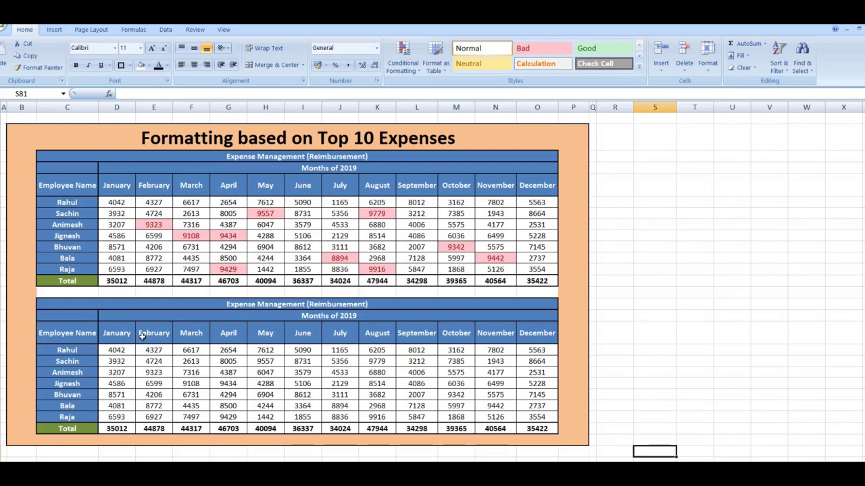
Step: Highlight the second table's top 10 expense values with Light Red Fill and Dark Red Text
drag(128, 350, 544, 411)
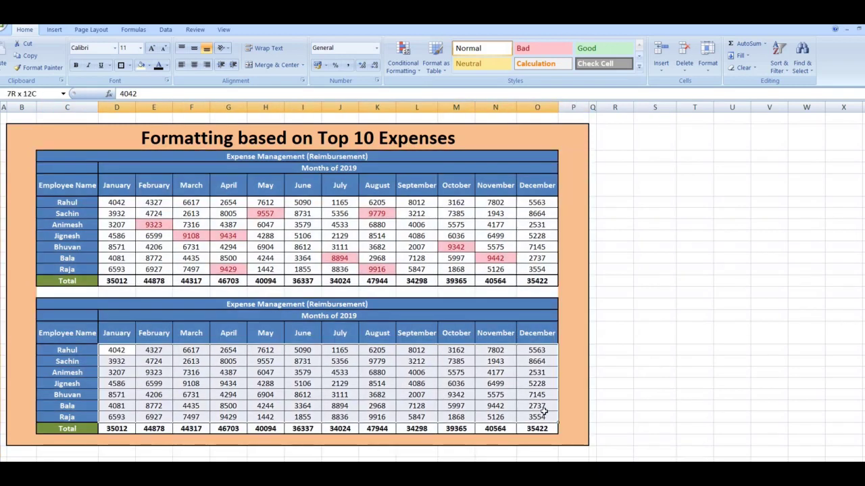
click(406, 71)
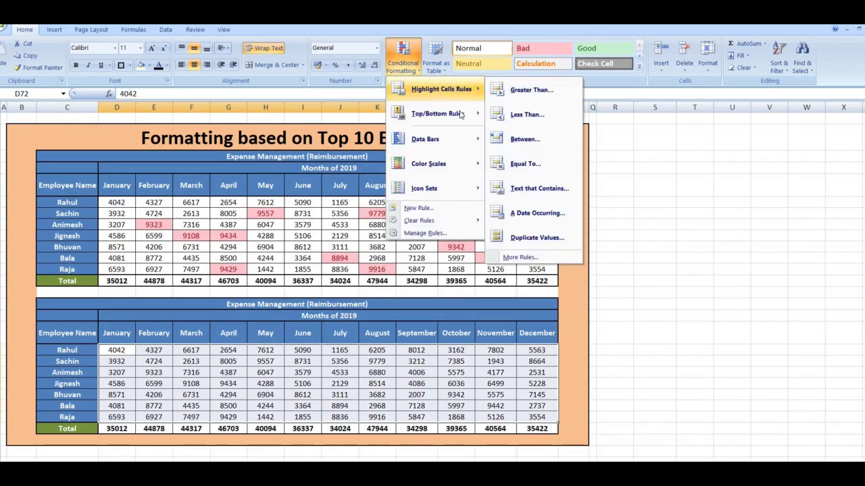
mouse_move(468, 118)
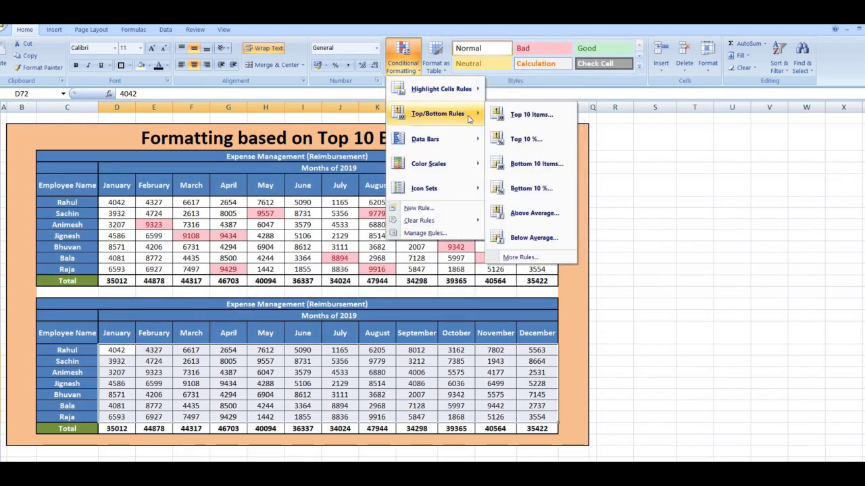
click(523, 125)
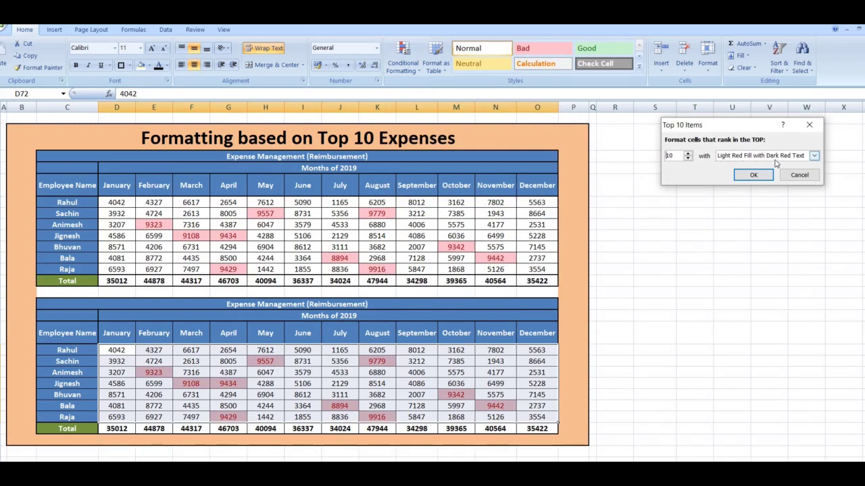
click(762, 174)
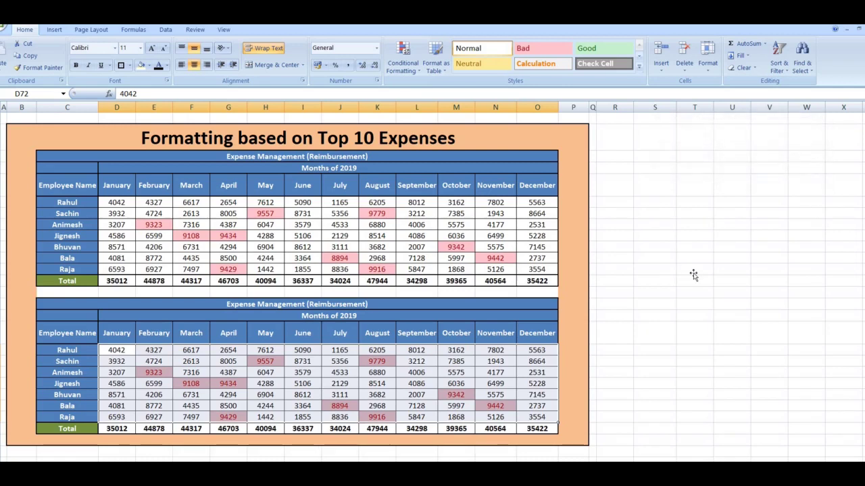
click(693, 273)
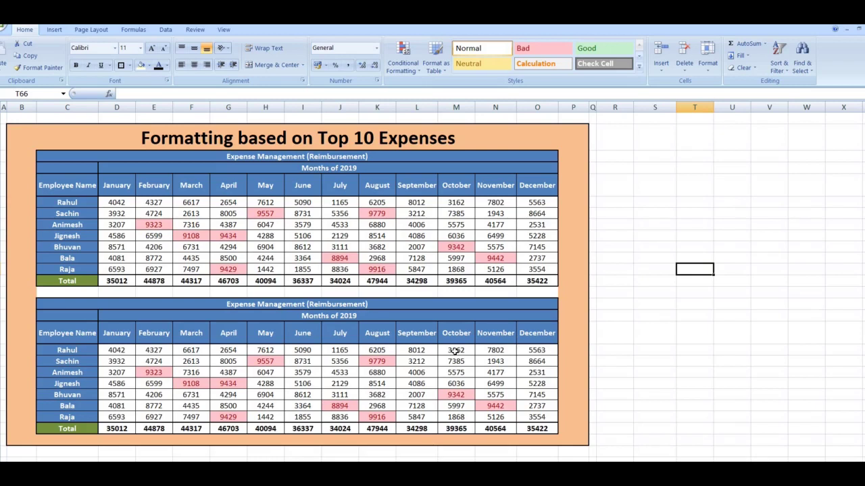
Step: Scroll down to the Data Bars section, whose upper table shows red gradient bars
click(624, 356)
key(Down)
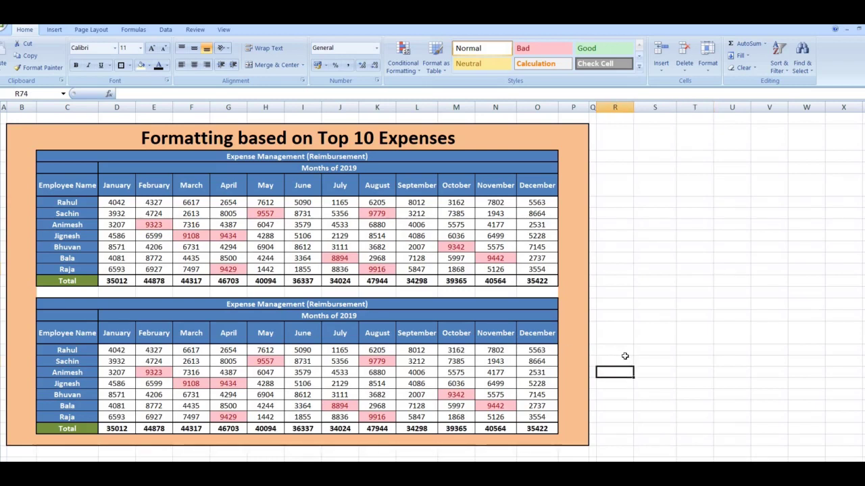
key(Down)
key(Down)
key(Down)
key(Down)
key(Down)
key(Down)
key(Down)
key(Down)
key(Down)
key(Down)
key(Down)
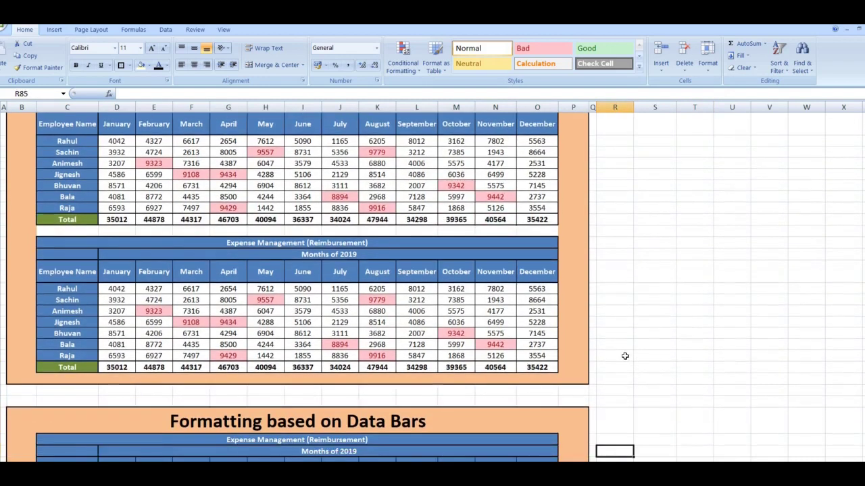
key(Down)
key(Down)
key(Down)
key(Down)
key(Down)
key(Down)
key(Down)
key(Down)
key(Down)
key(Down)
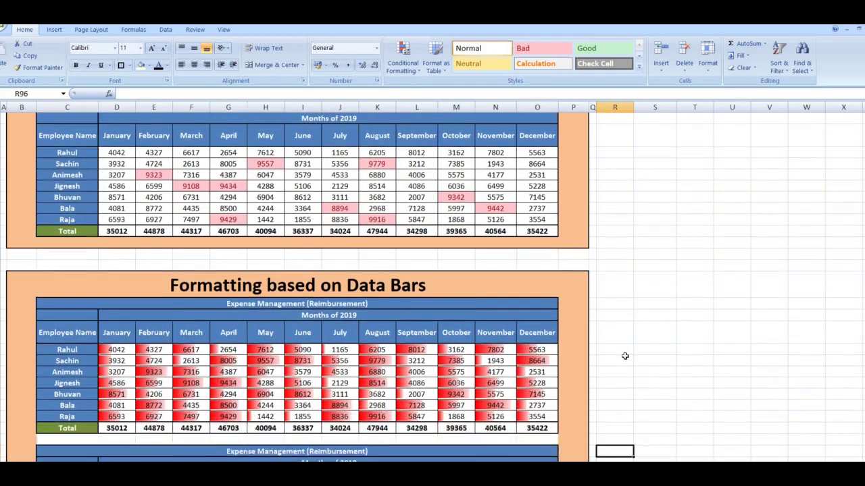
key(Down)
key(Down)
key(Down)
key(Down)
key(Down)
key(Down)
key(Down)
key(Down)
key(Down)
key(Down)
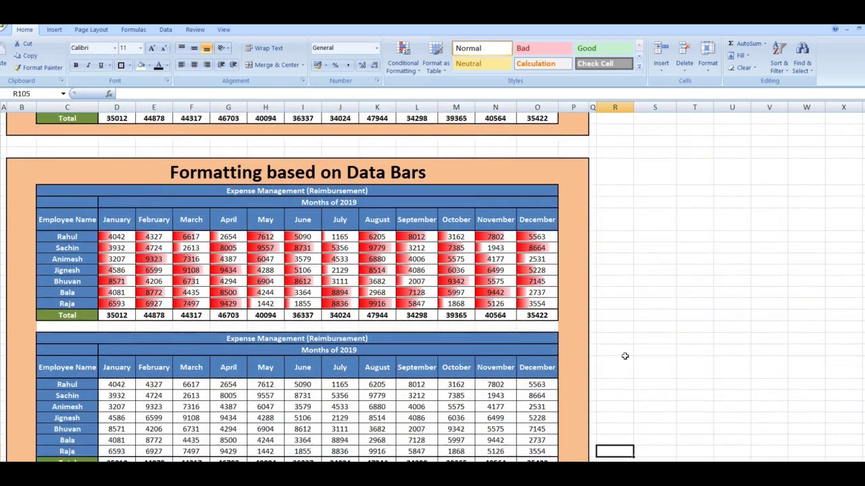
key(Down)
key(Down)
key(Down)
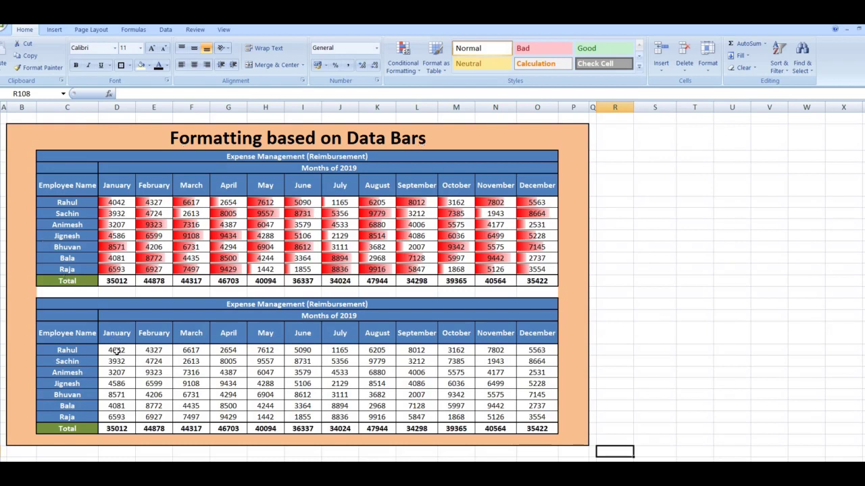
Step: Add red data bars to the lower table's monthly expenses, then check the May value 1442
drag(120, 351, 540, 418)
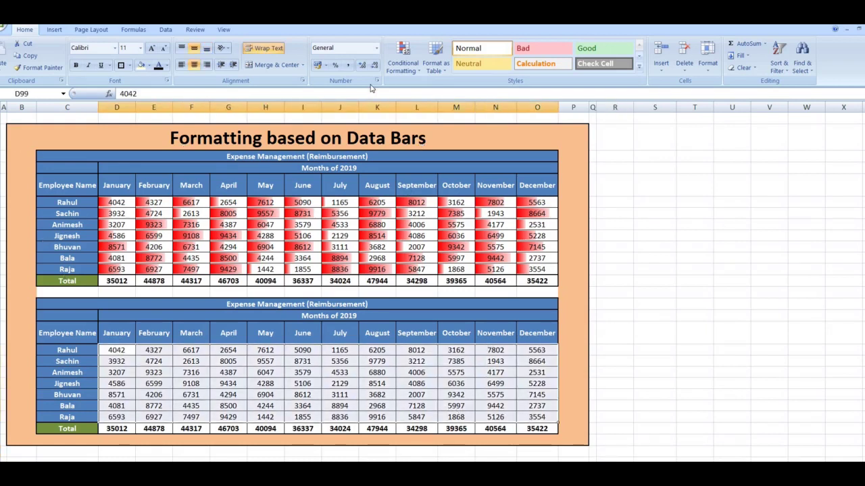
click(405, 67)
mouse_move(463, 139)
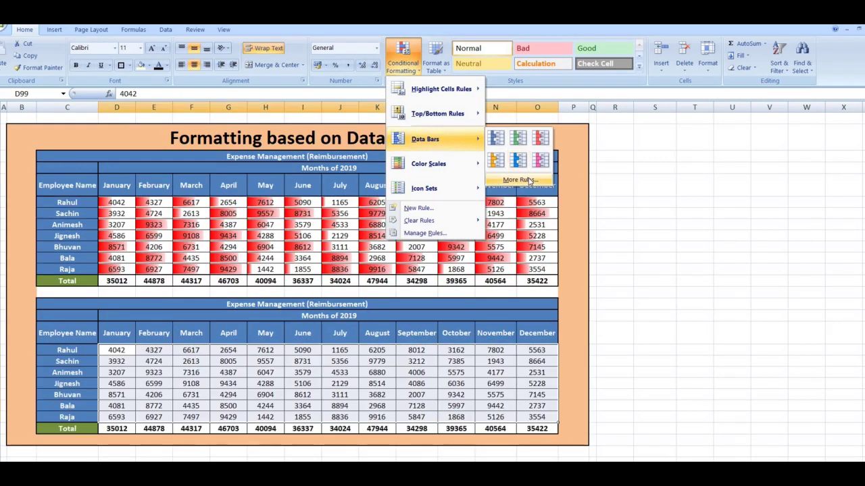
click(529, 180)
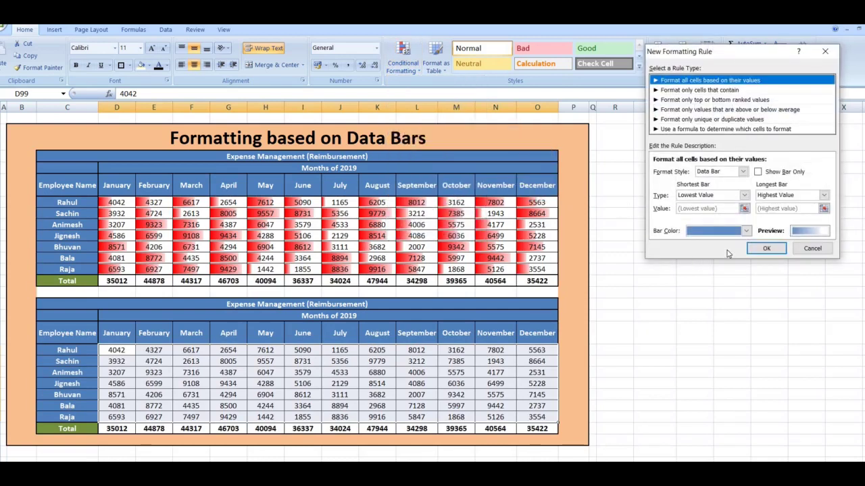
click(746, 231)
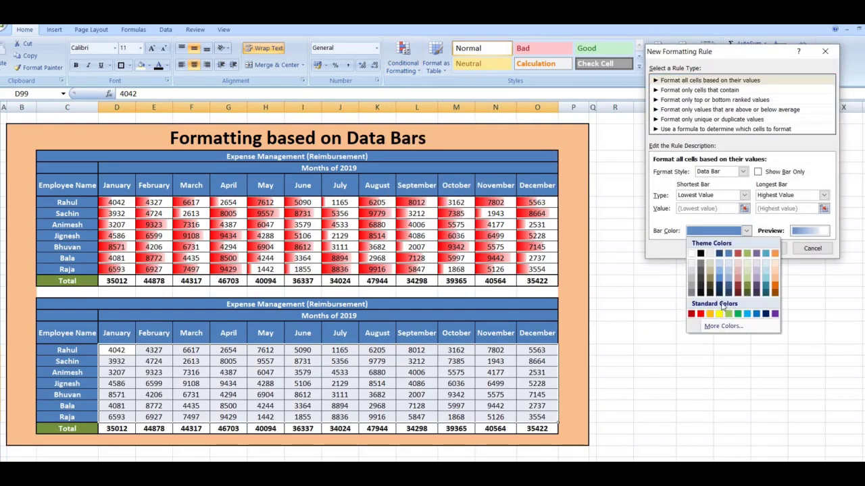
click(701, 314)
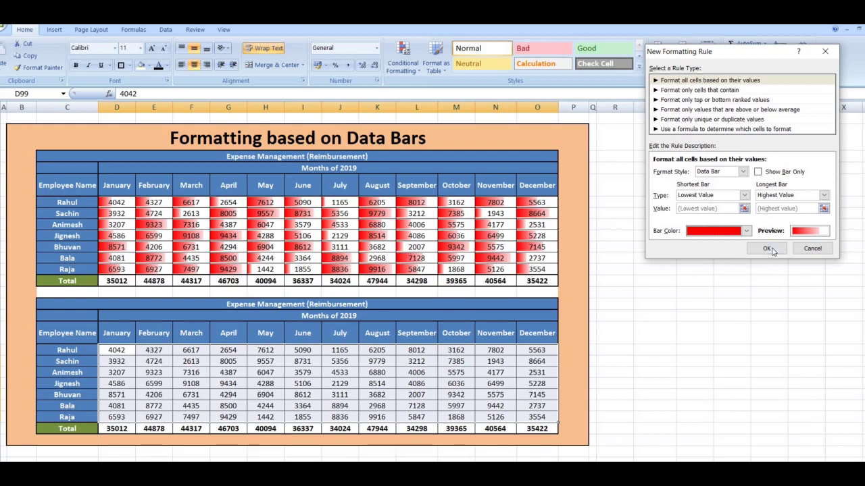
click(770, 249)
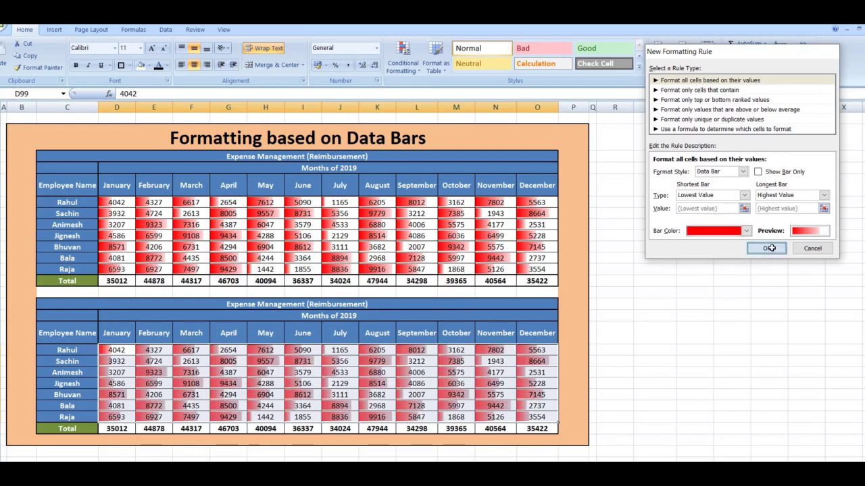
click(662, 318)
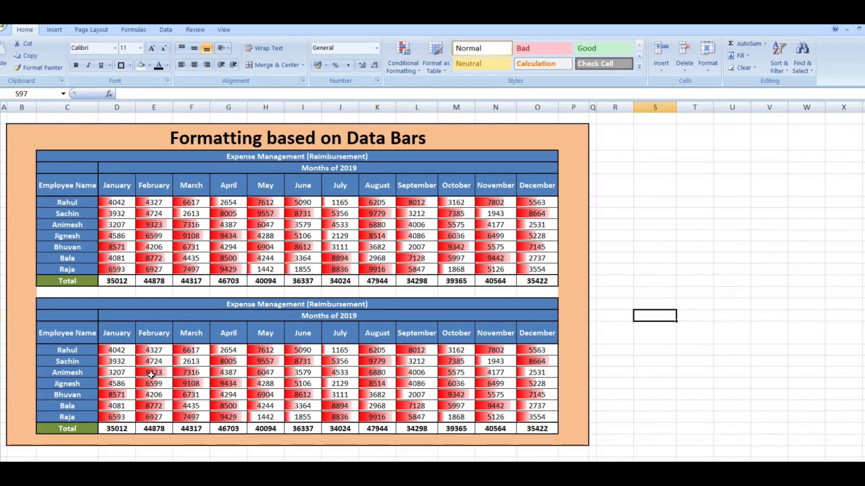
click(271, 417)
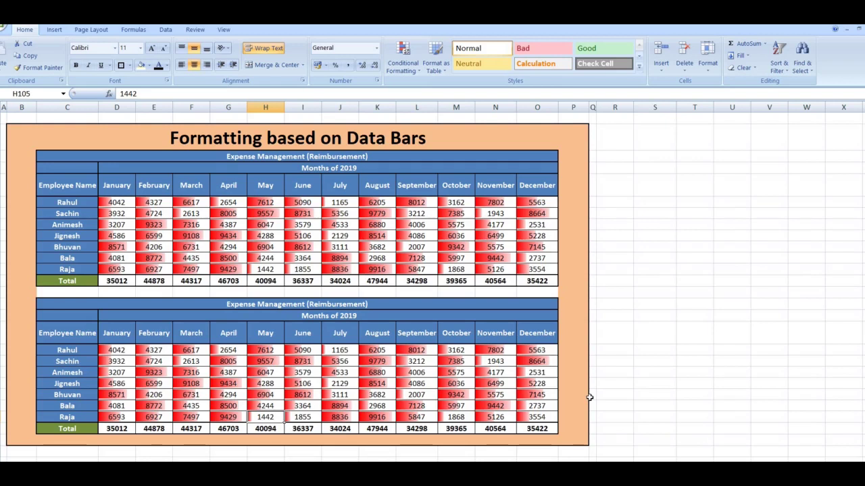
Step: Scroll to the Continuous Color Scale section and point out the shaded values 9779 and 1442
click(614, 405)
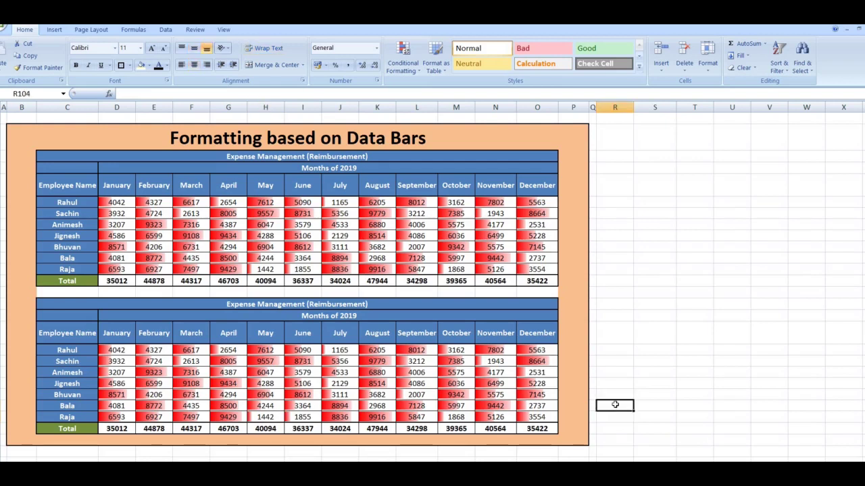
key(Down)
key(Down)
key(Down)
key(Down)
key(Down)
key(Down)
key(Down)
key(Down)
key(Down)
key(Down)
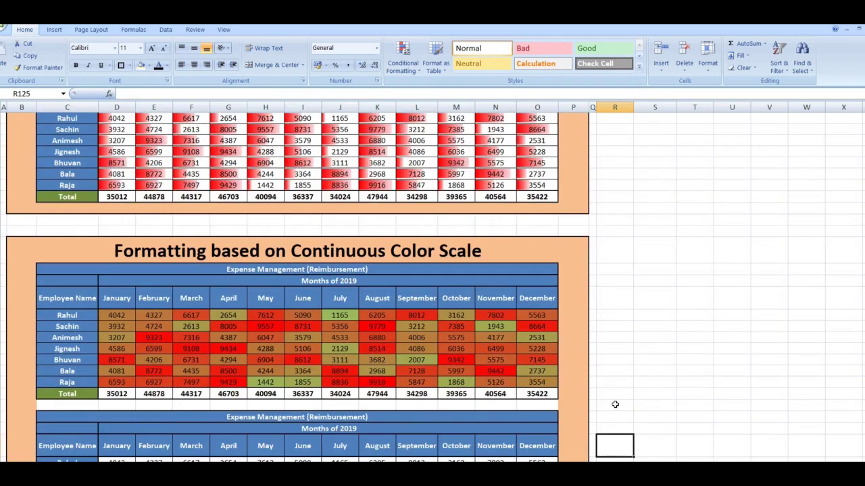
key(Down)
key(Down)
key(Down)
key(Down)
key(Down)
key(Down)
key(Down)
key(Down)
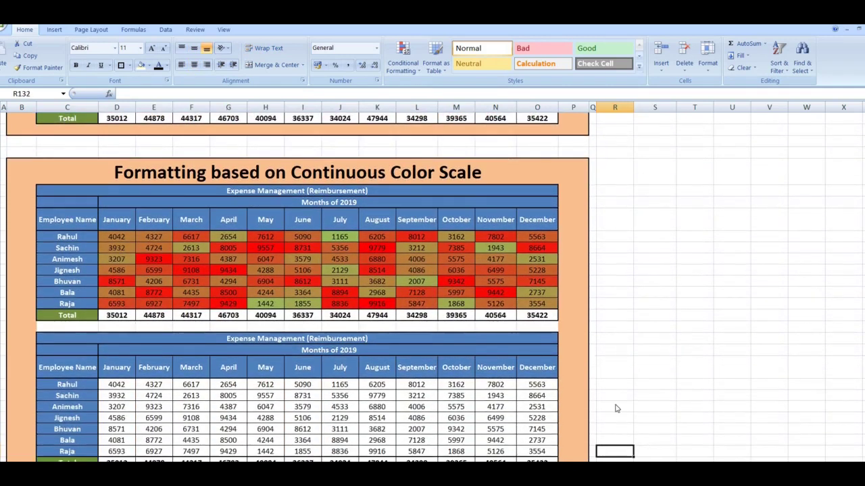
key(Down)
key(Down)
key(Down)
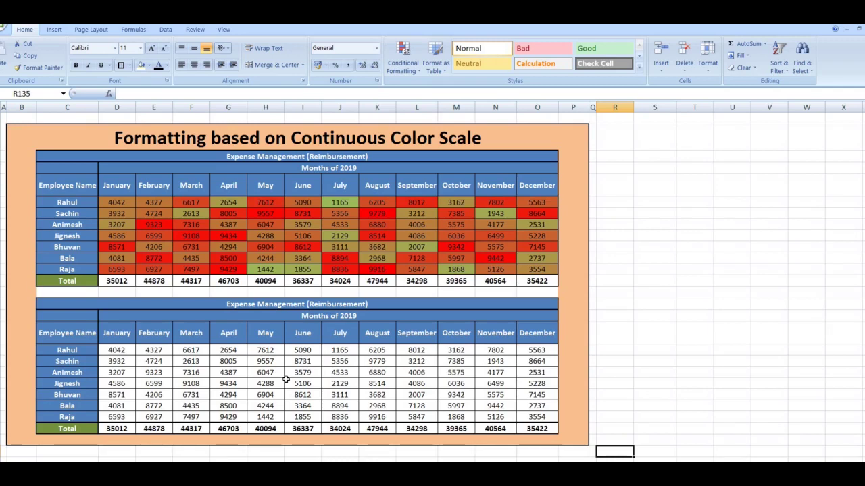
click(377, 214)
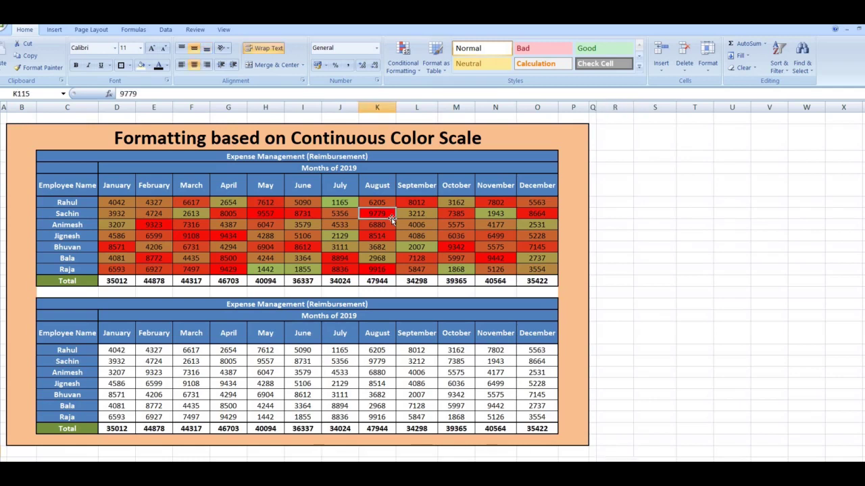
click(278, 271)
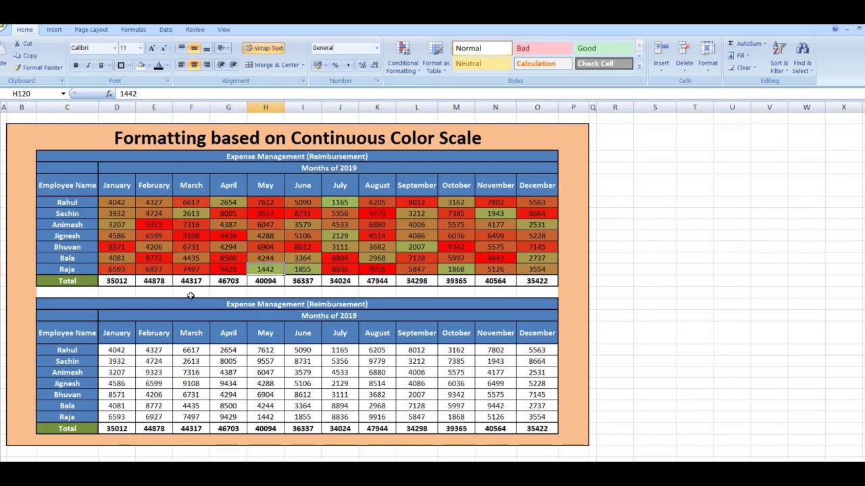
Step: Shade the lower table's monthly values with a light-green (lowest) to red (highest) color scale
drag(118, 350, 537, 417)
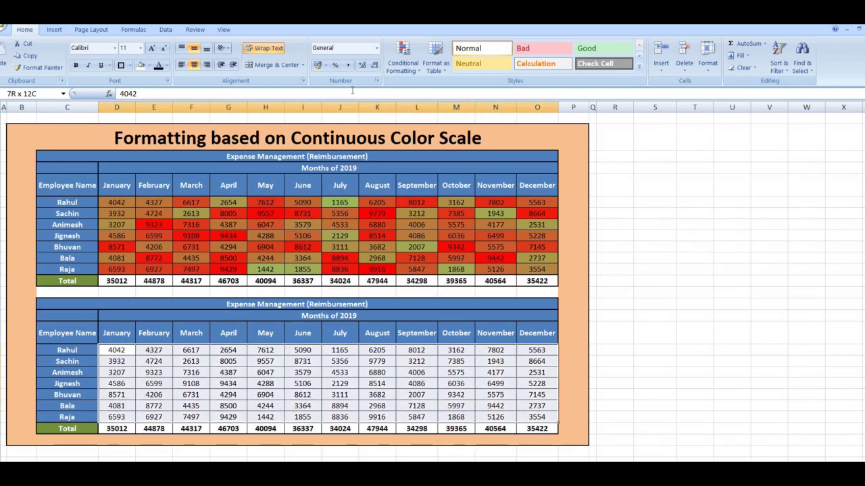
click(415, 72)
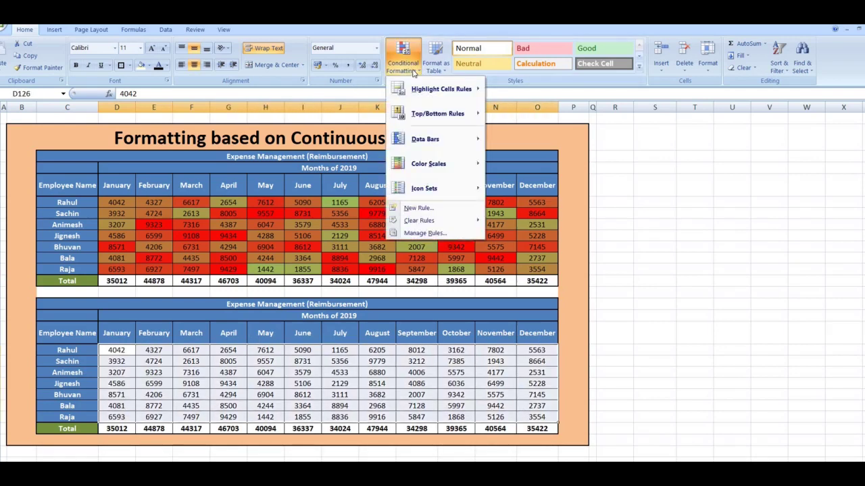
mouse_move(454, 165)
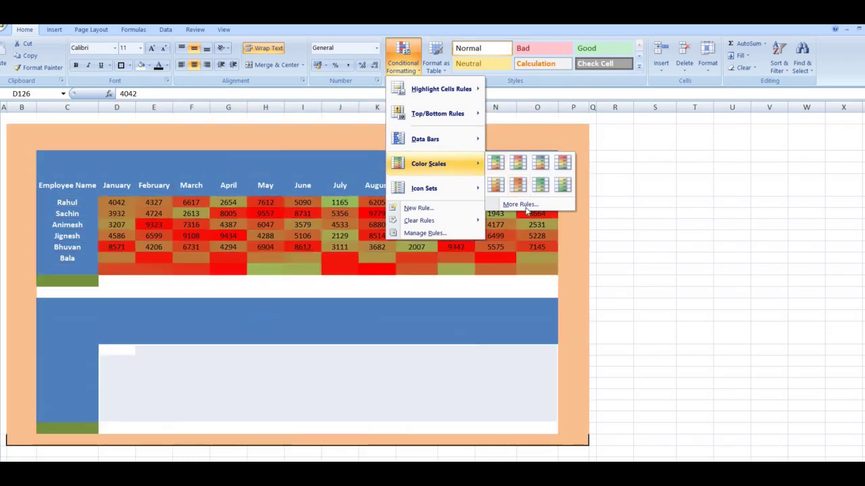
click(529, 205)
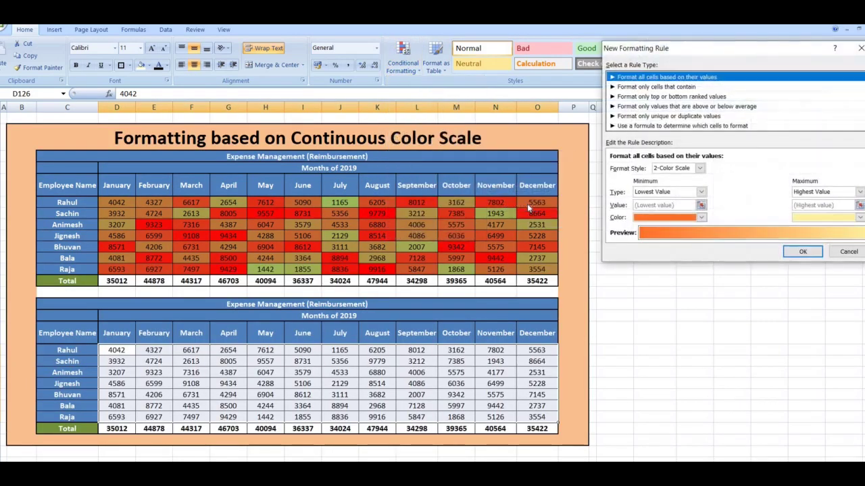
click(702, 218)
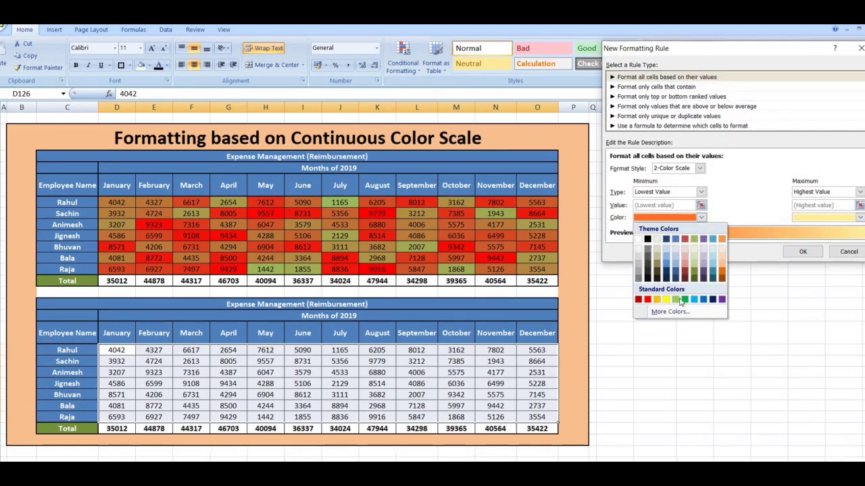
click(677, 299)
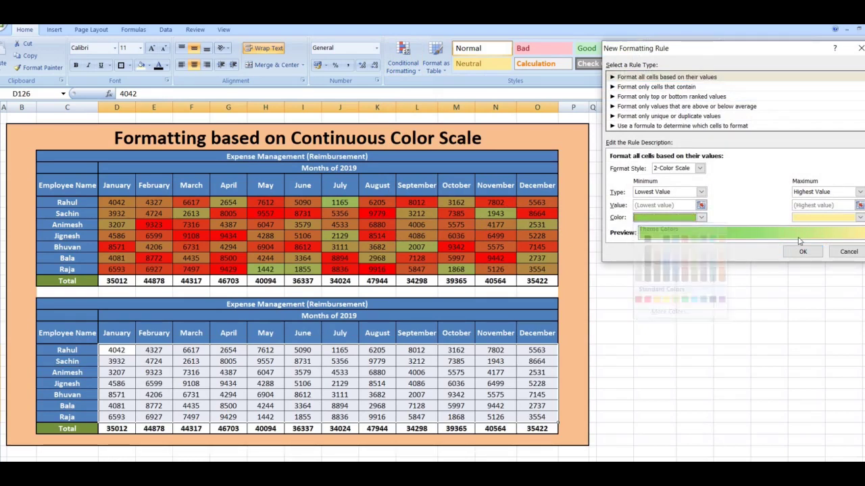
click(860, 217)
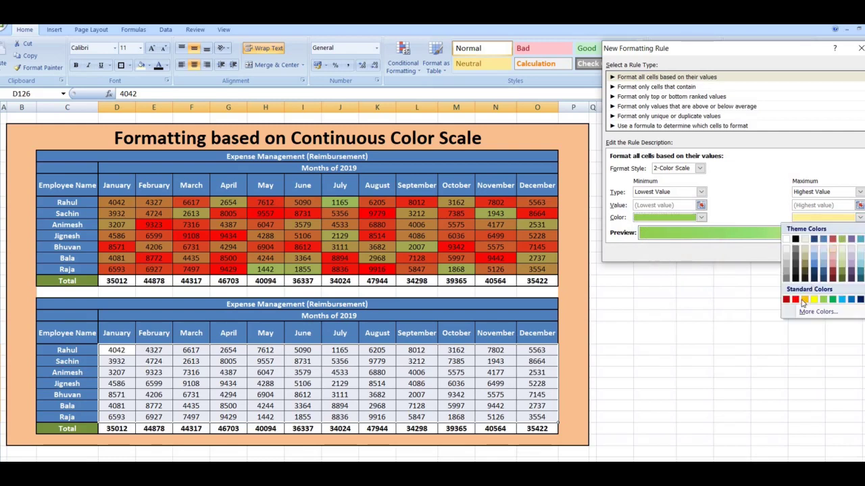
click(797, 300)
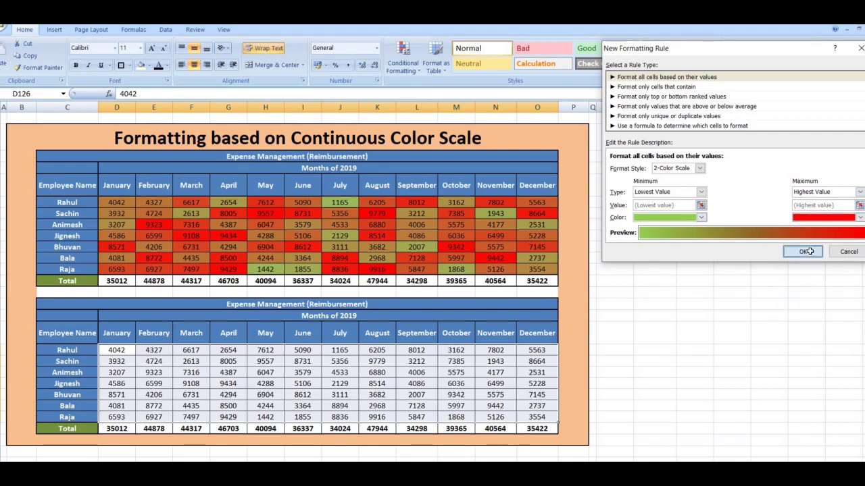
click(803, 252)
click(696, 293)
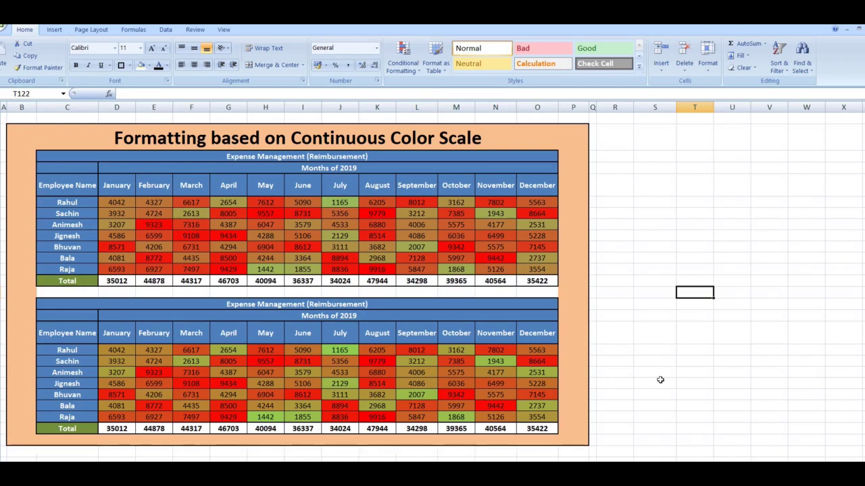
click(660, 380)
Step: Scroll down to the Icon Set section, whose upper table shows coloured circle icons
key(Down)
key(Down)
key(Down)
key(Down)
key(Down)
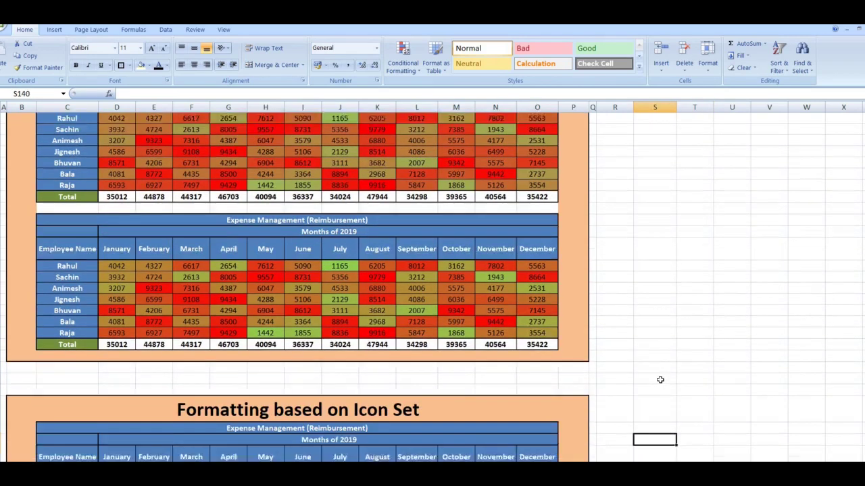
key(Down)
key(Down)
key(Down)
key(Down)
key(Down)
key(Down)
key(Down)
key(Down)
key(Down)
key(Down)
key(Down)
key(Down)
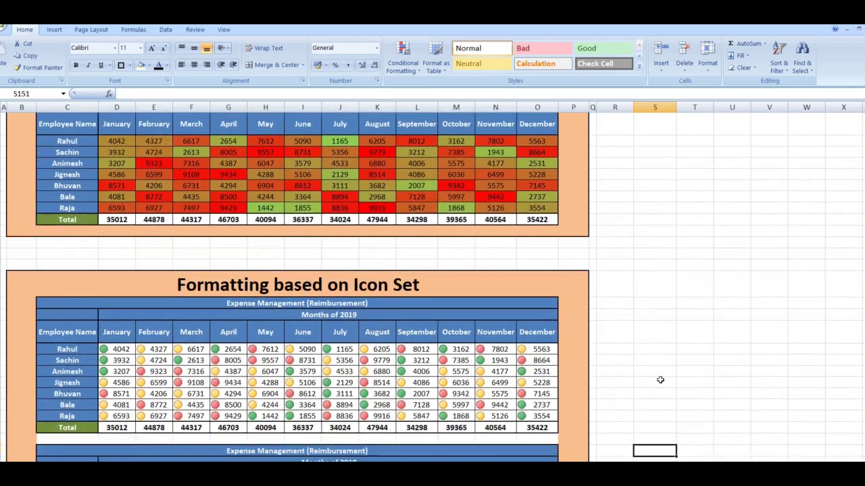
key(Down)
key(Down)
key(Down)
key(Down)
key(Down)
key(Down)
key(Down)
key(Down)
key(Down)
key(Down)
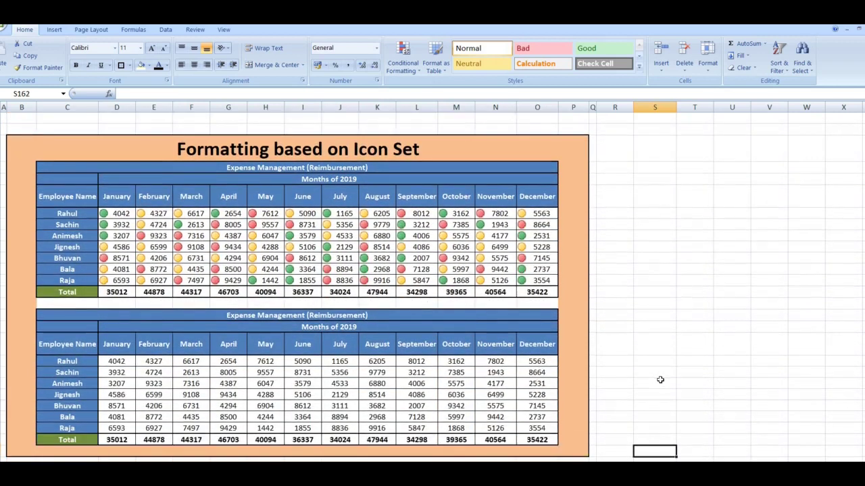
key(Down)
key(Down)
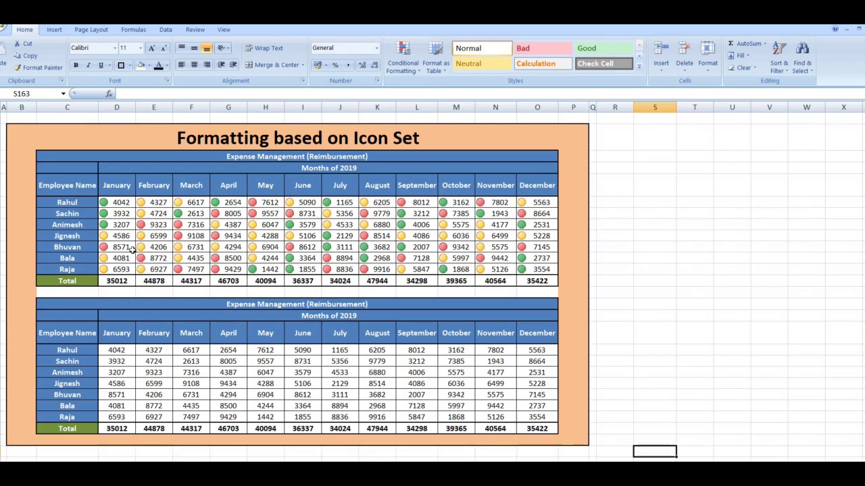
Step: Apply a reversed 3 Traffic Lights icon set to the lower table's monthly values
drag(121, 351, 555, 422)
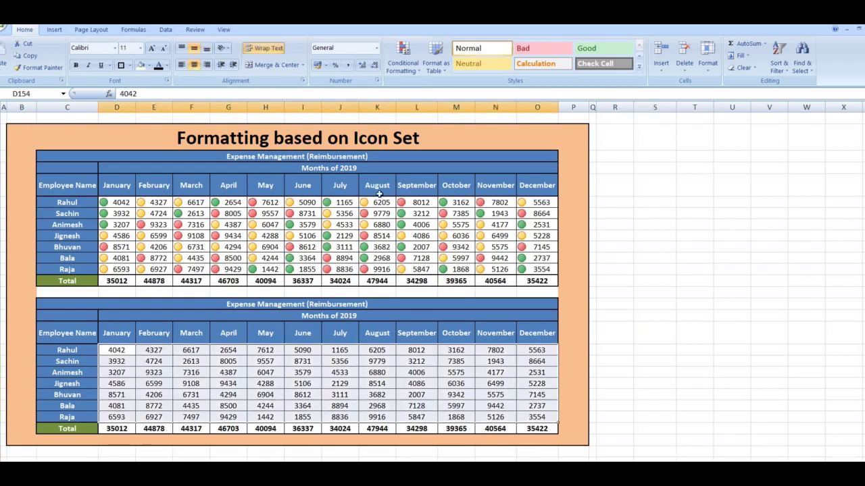
click(413, 71)
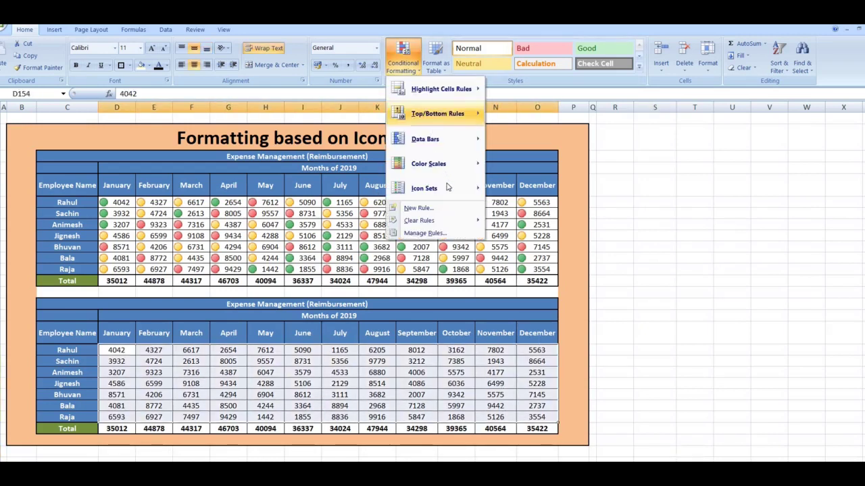
mouse_move(447, 189)
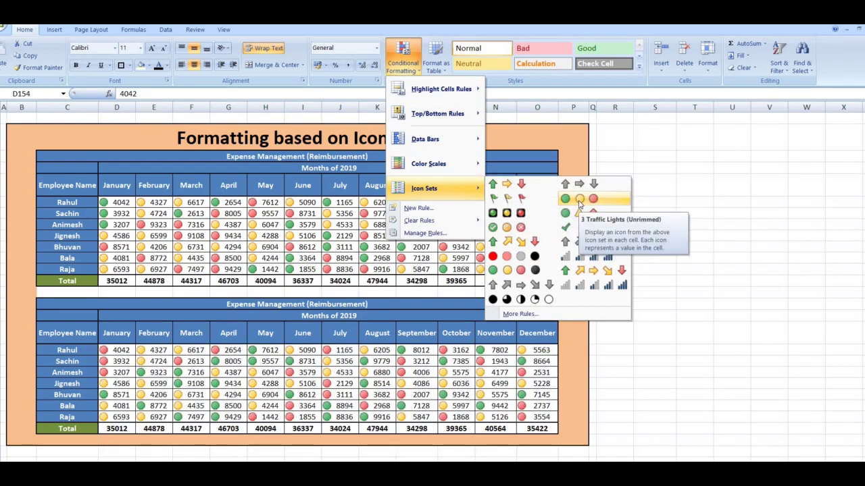
click(525, 314)
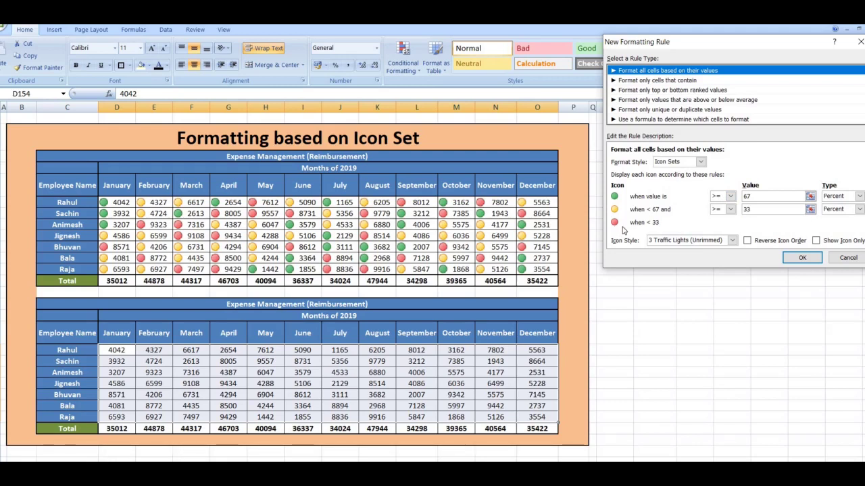
click(747, 241)
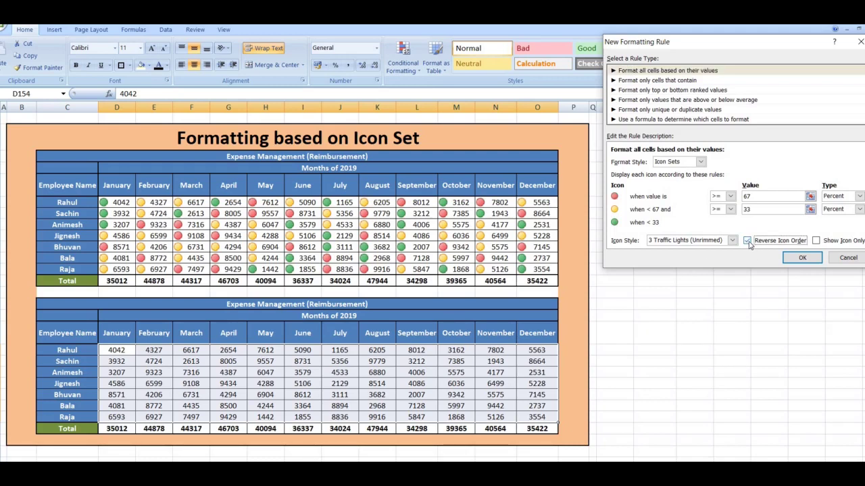
click(796, 257)
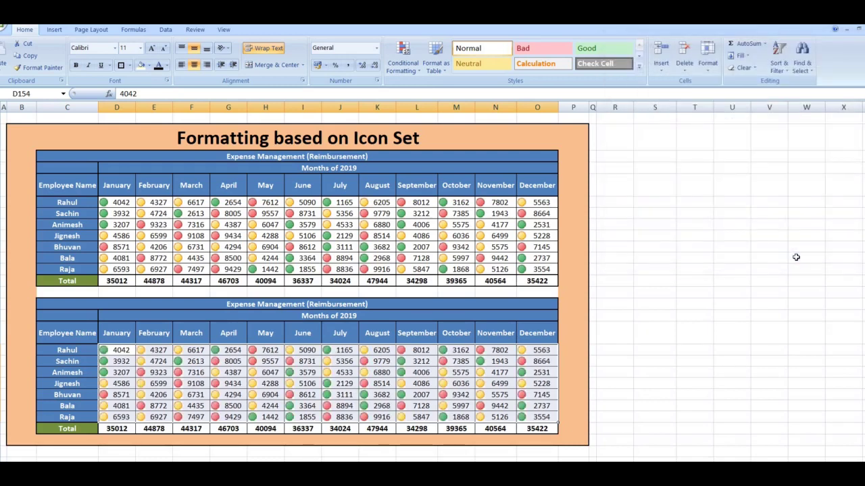
click(795, 257)
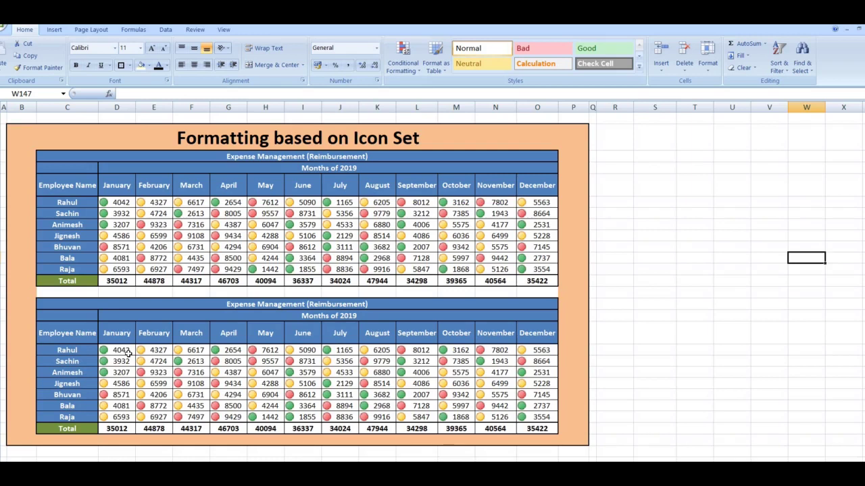
Step: Glance at the Formatting Assignment section, then scroll back up to the sheet's top
click(636, 386)
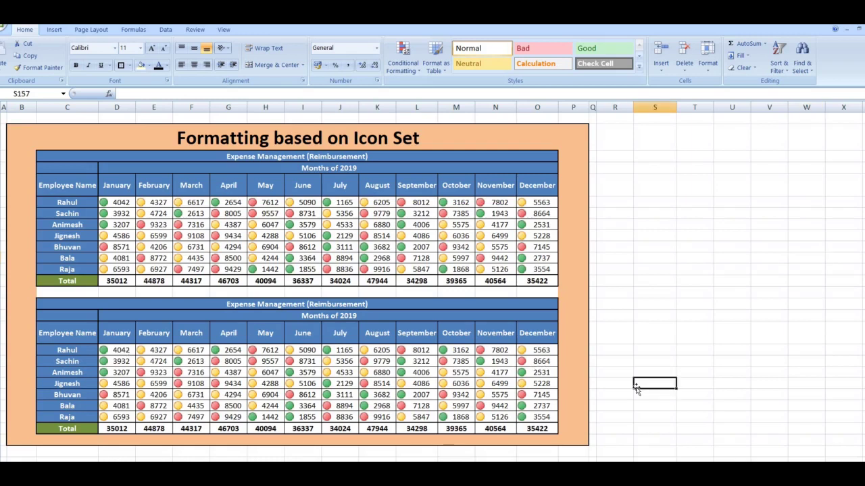
key(Down)
key(Down)
key(Down)
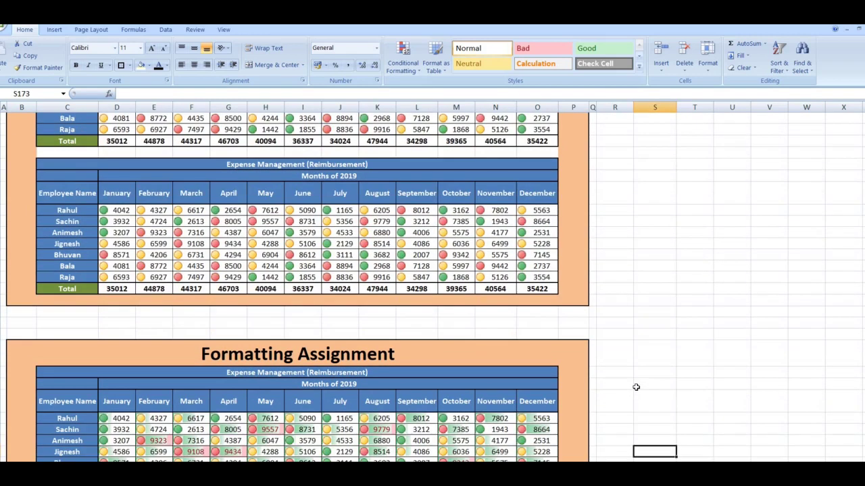
key(Up)
key(Up)
key(Up)
key(Up)
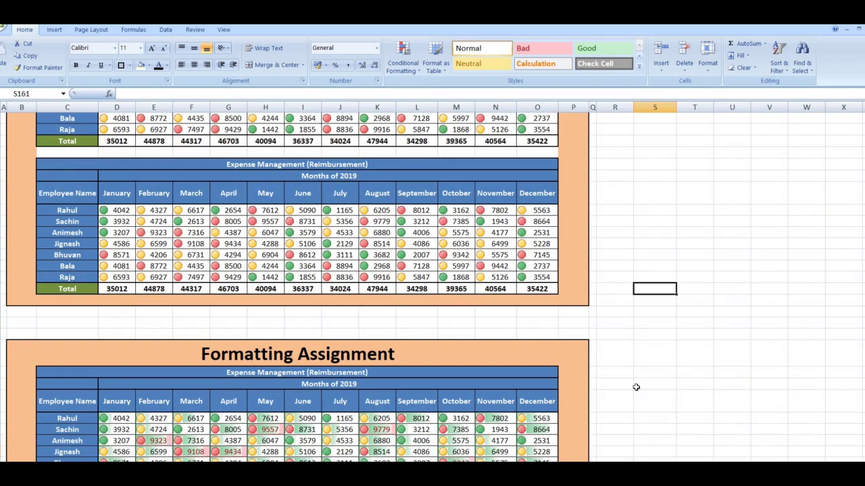
key(Up)
key(Up)
key(Up)
key(Up)
key(Up)
key(Up)
key(Up)
key(Up)
key(Up)
key(Up)
key(Up)
key(Up)
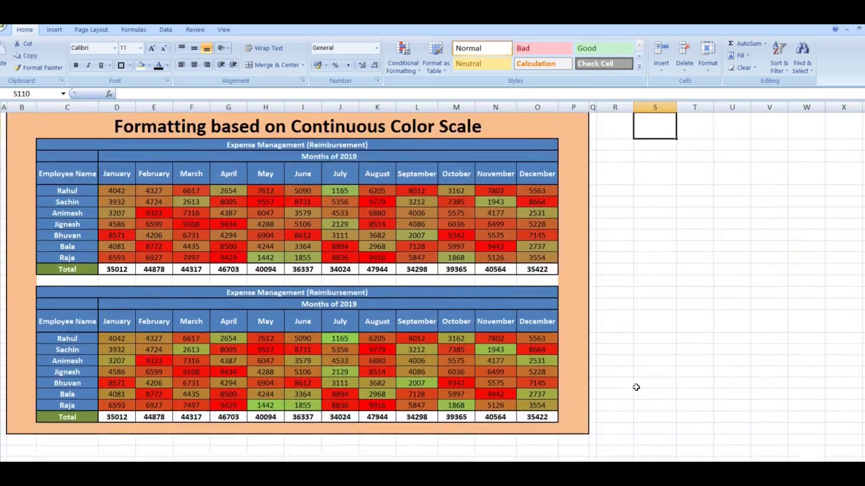
key(Up)
key(Up)
key(Up)
key(Up)
key(Up)
key(Up)
key(Up)
key(Up)
key(Up)
key(Up)
key(Up)
key(Up)
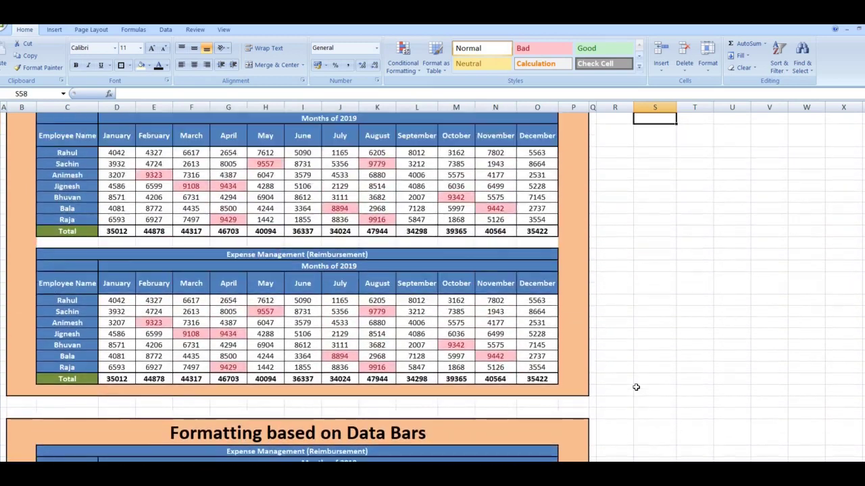
key(Up)
key(Up)
key(Up)
key(Up)
key(Up)
key(Up)
key(Up)
key(Up)
key(Up)
key(Up)
key(Up)
key(Up)
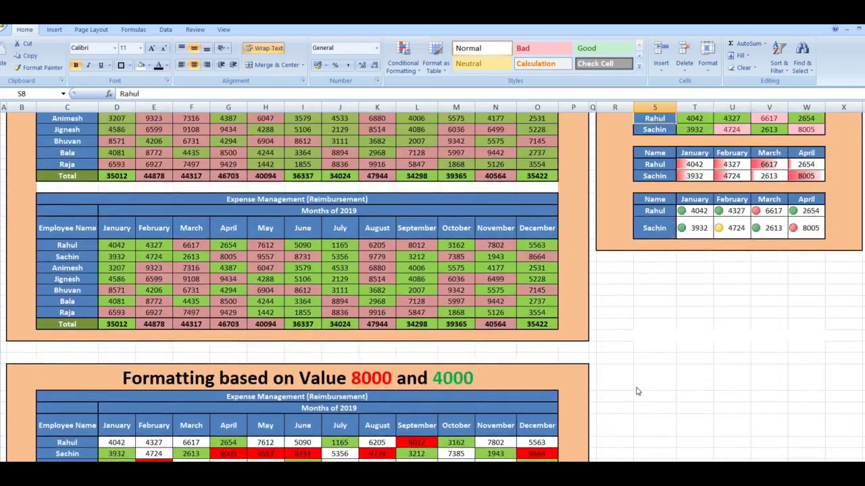
key(Up)
key(Up)
key(Up)
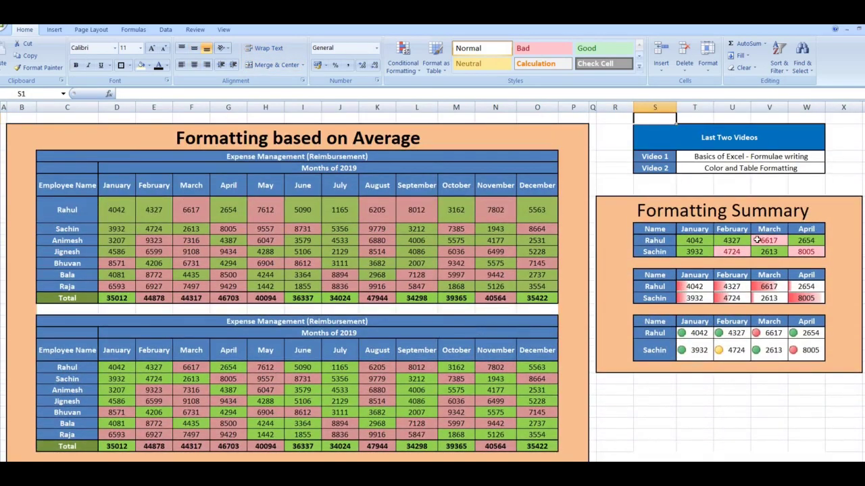